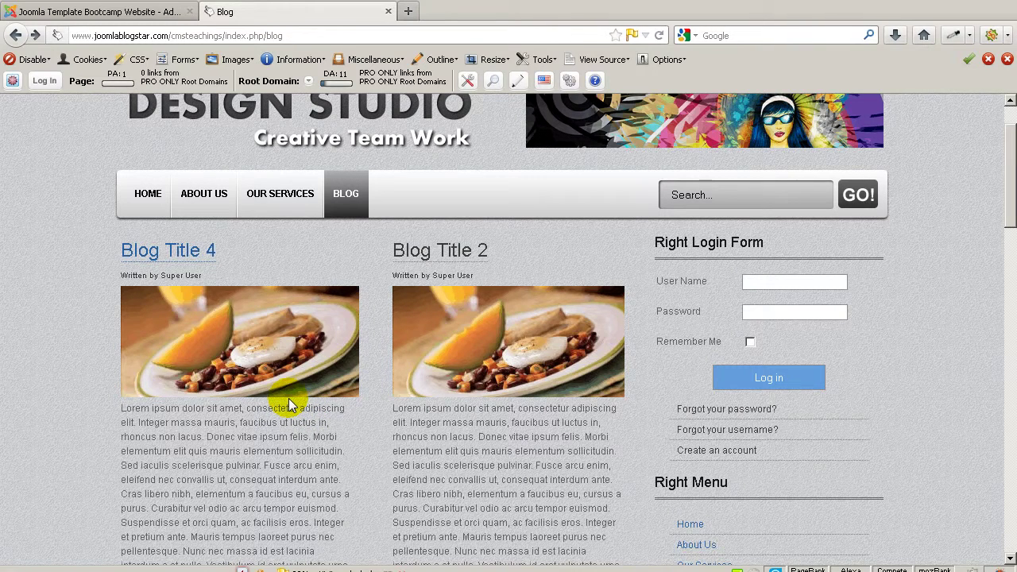
Step: Inspect the blog items' markup in the page inspector, then close it
key(F12)
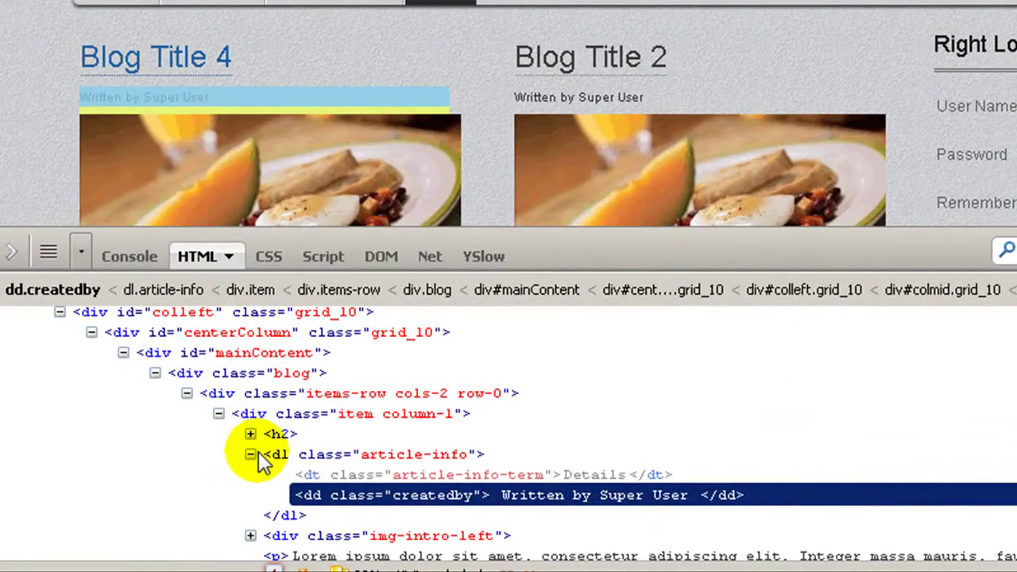
scroll(336, 161, down, 3)
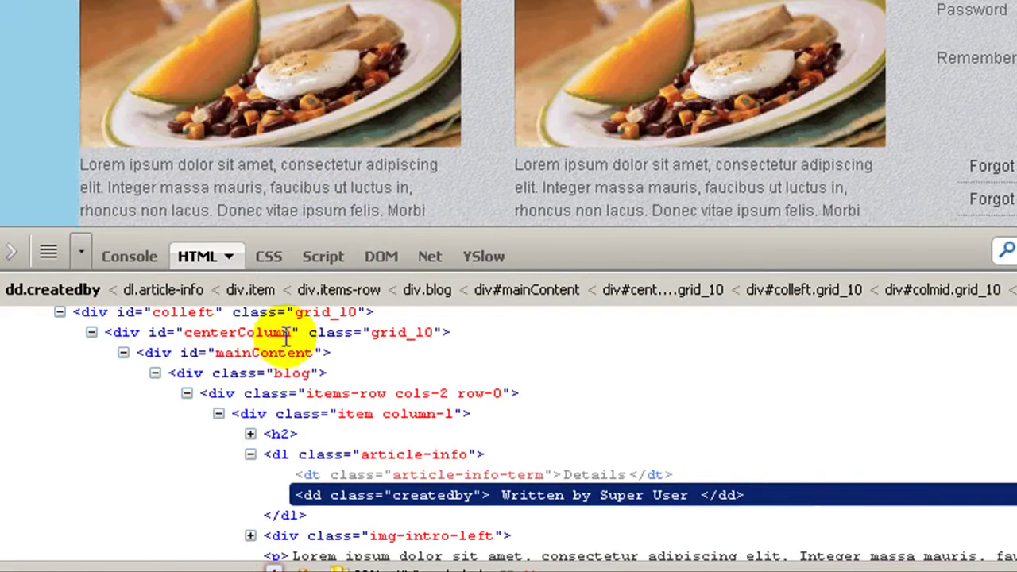
click(219, 414)
scroll(389, 147, down, 3)
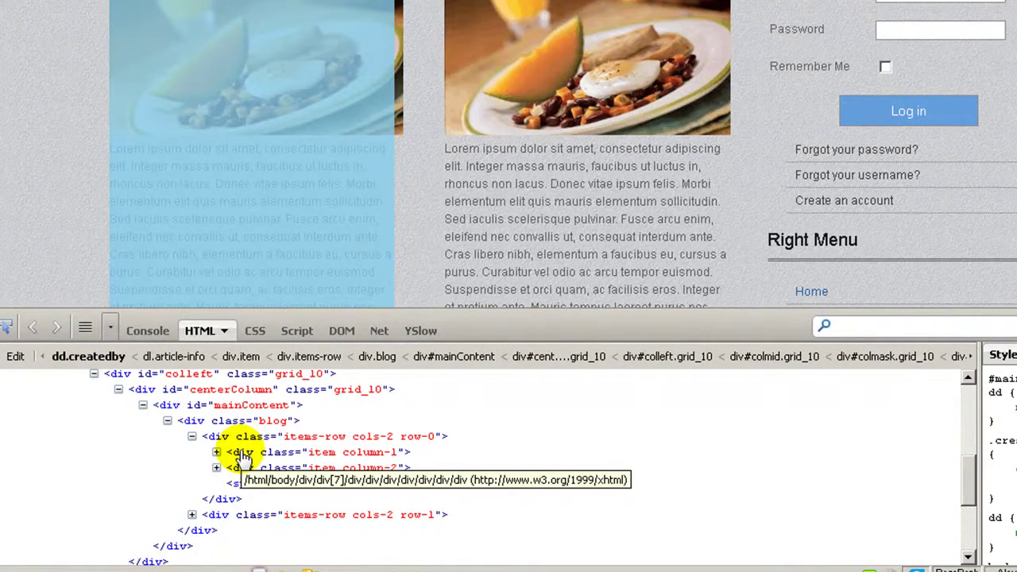
key(F12)
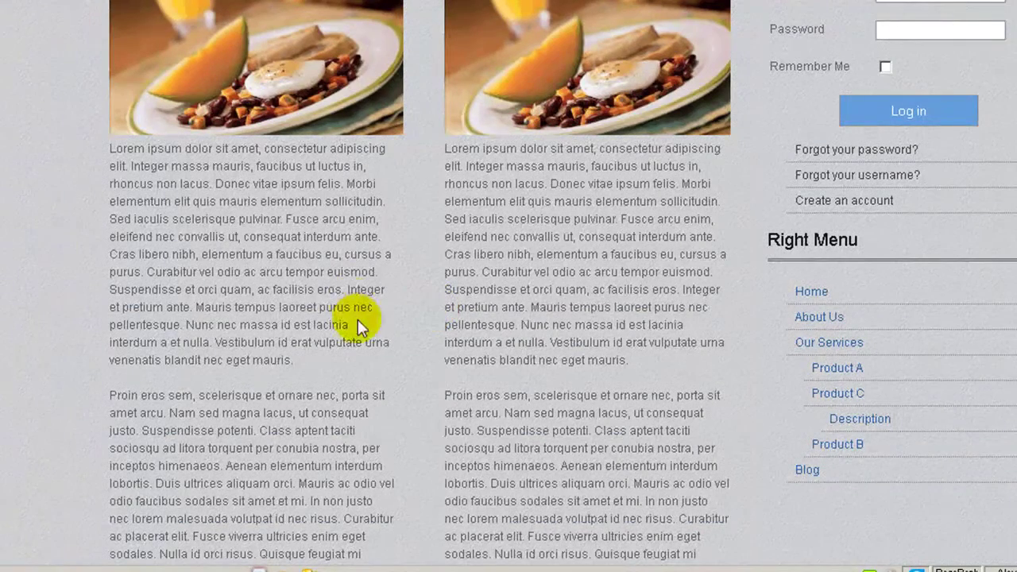
Step: Turn on the Web Developer ruler and measure the Blog Title 4 intro image
scroll(356, 291, up, 3)
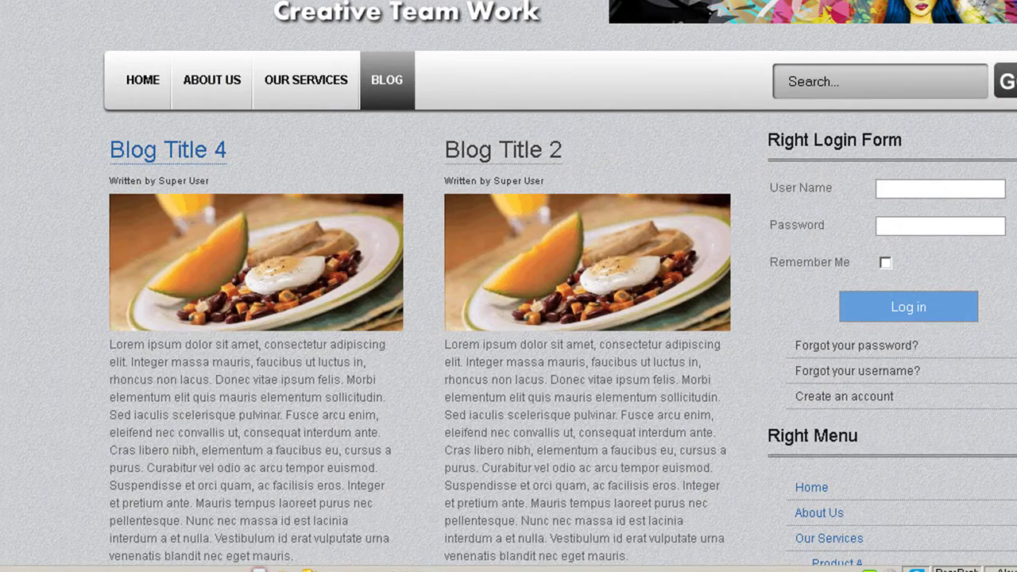
click(390, 0)
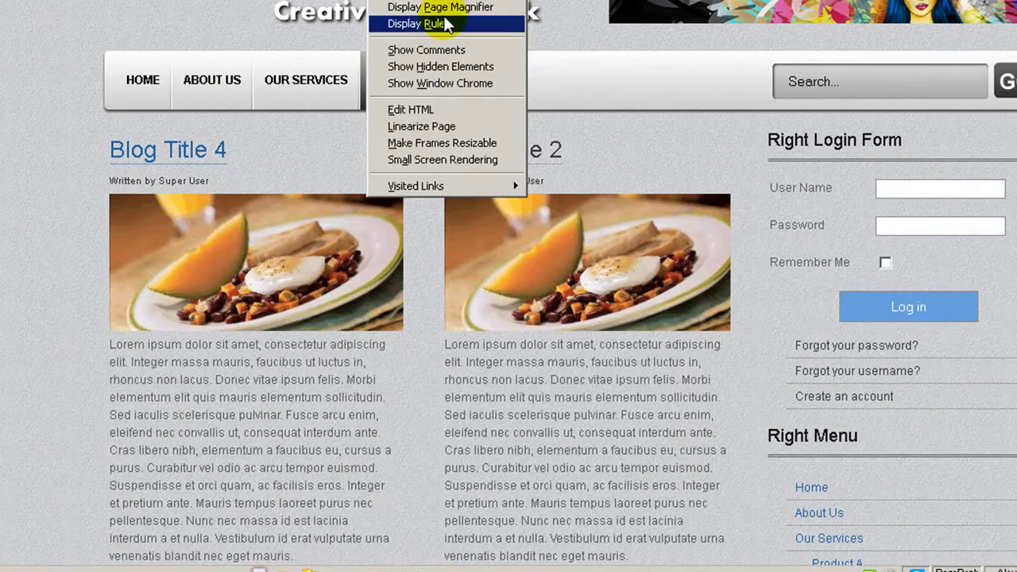
click(398, 23)
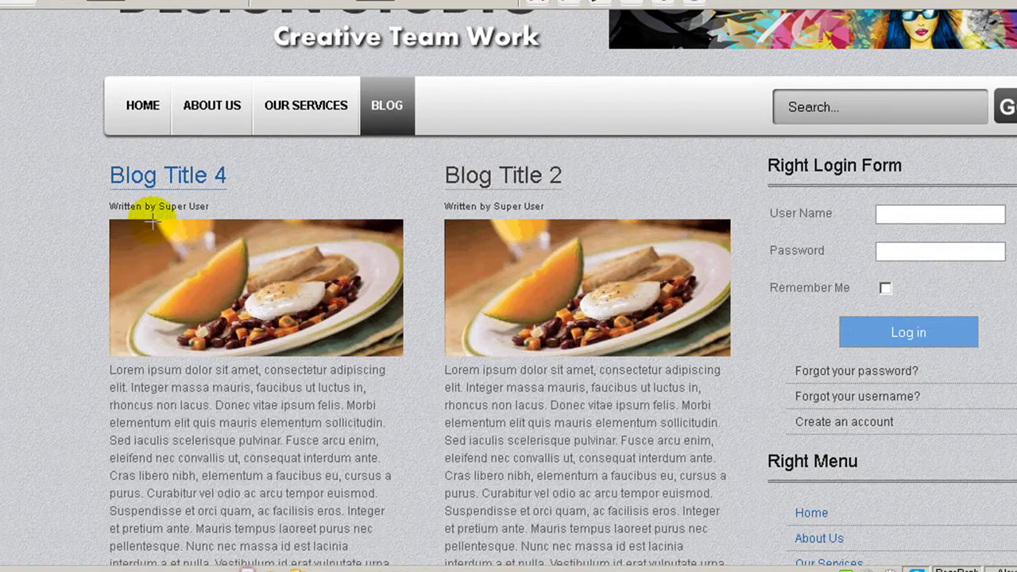
mouse_move(149, 220)
mouse_down()
mouse_move(370, 316)
mouse_move(412, 448)
mouse_move(431, 444)
mouse_up()
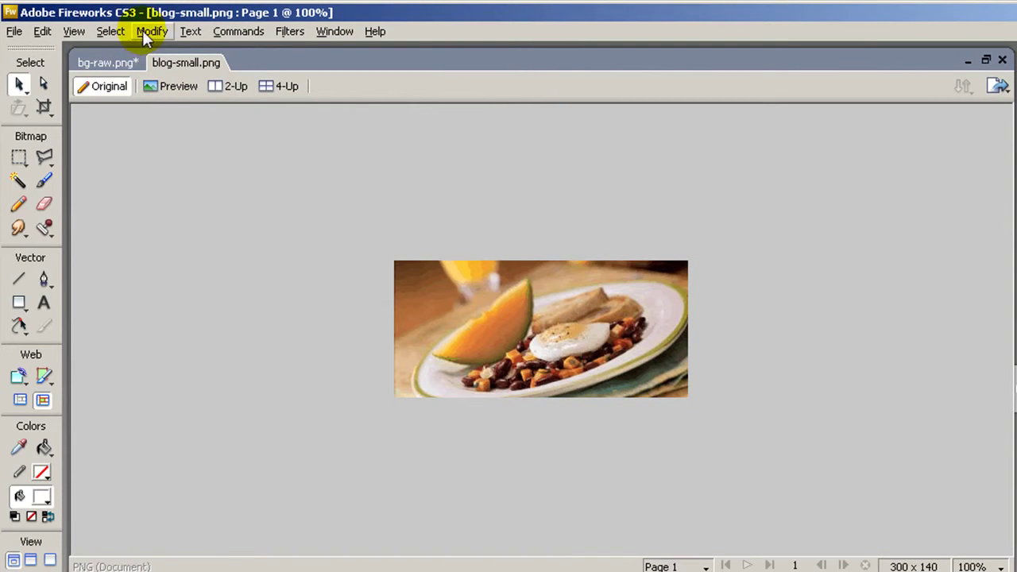
Step: Resize blog-small.png to 250 pixels wide (250 × 117), keeping proportions constrained
click(154, 32)
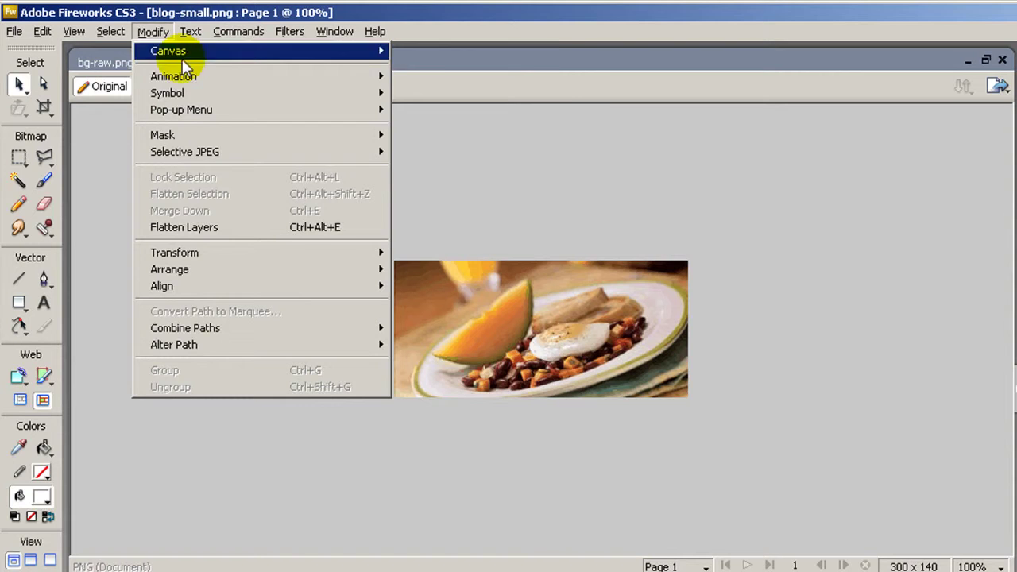
mouse_move(191, 50)
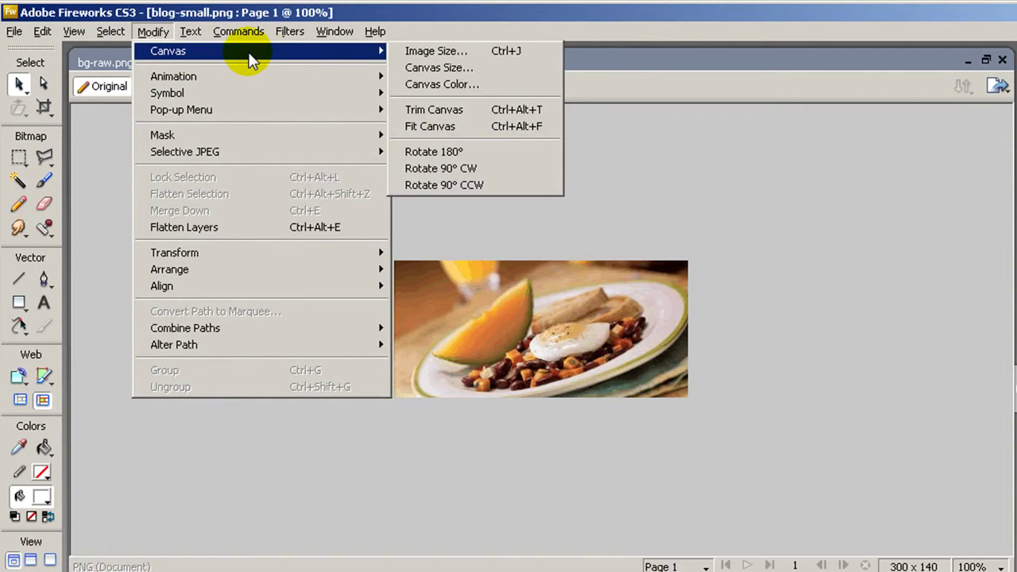
click(451, 51)
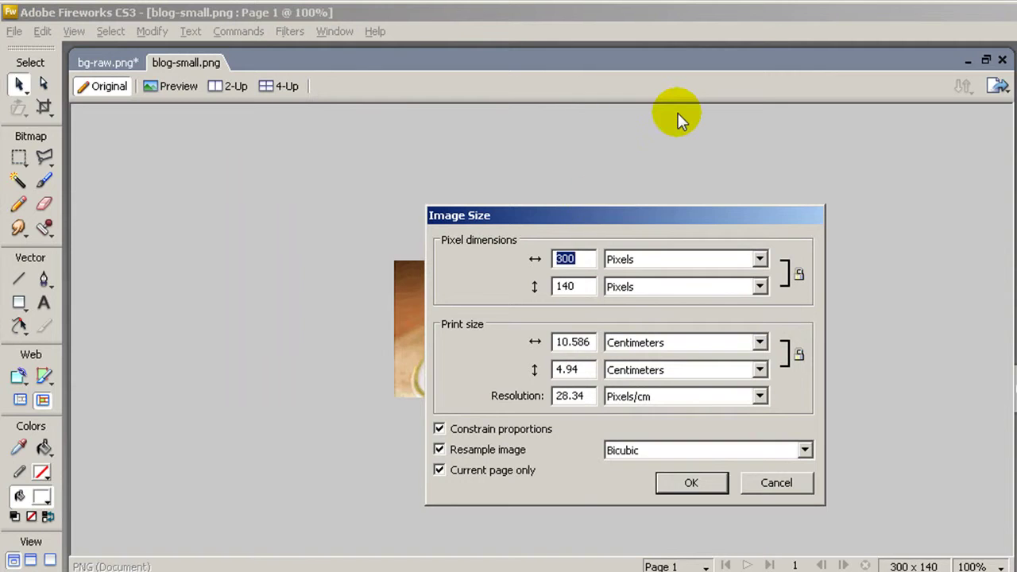
text(25)
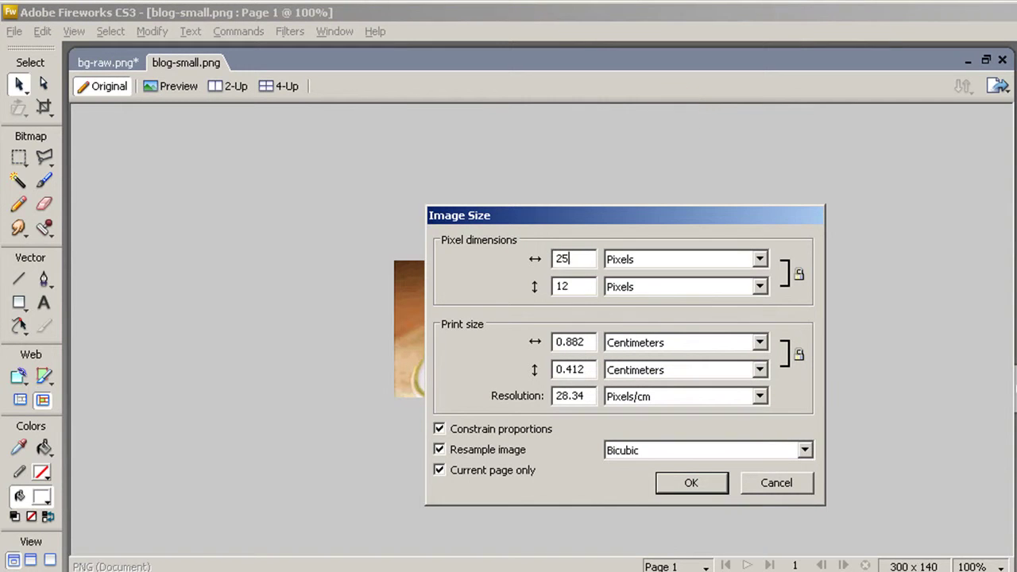
text(0)
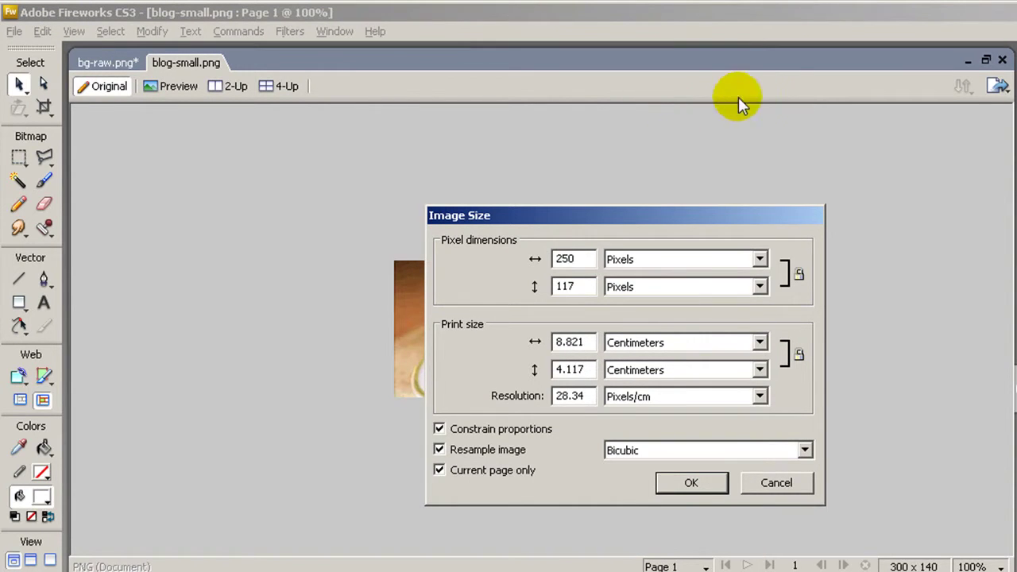
click(712, 482)
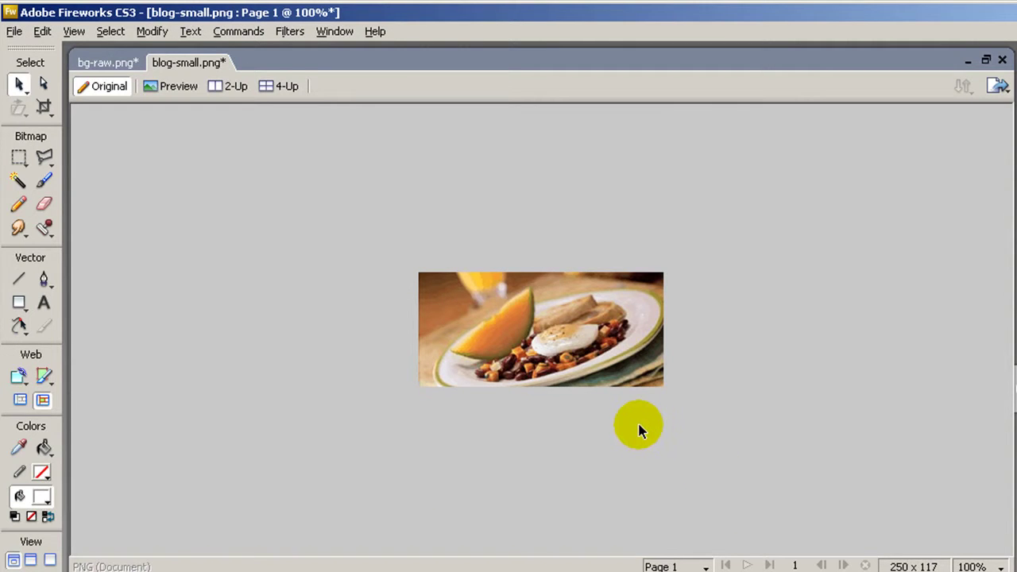
click(604, 374)
click(533, 238)
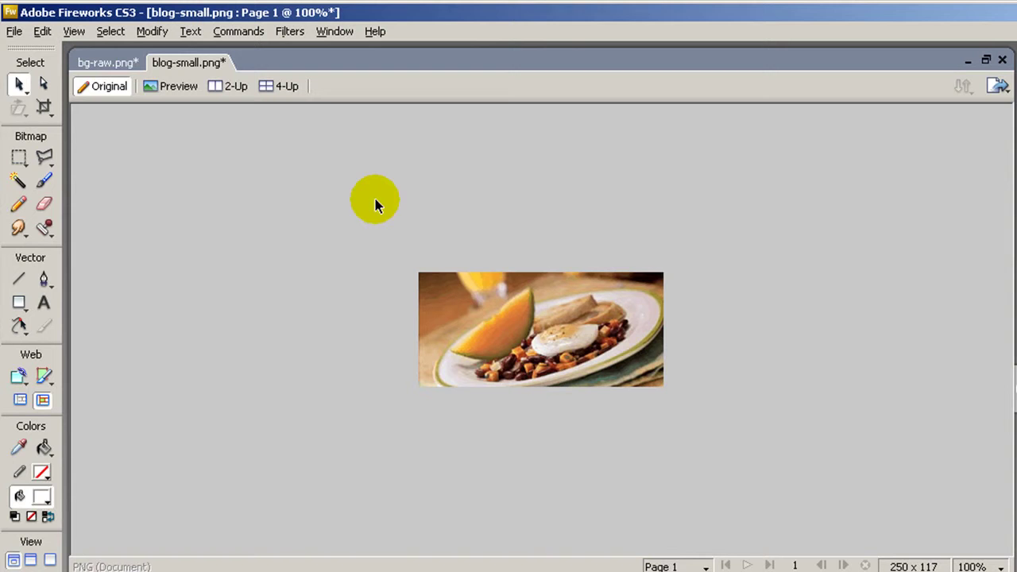
Step: Show the 2-Up preview and reduce the PNG palette to 64 colours
click(227, 87)
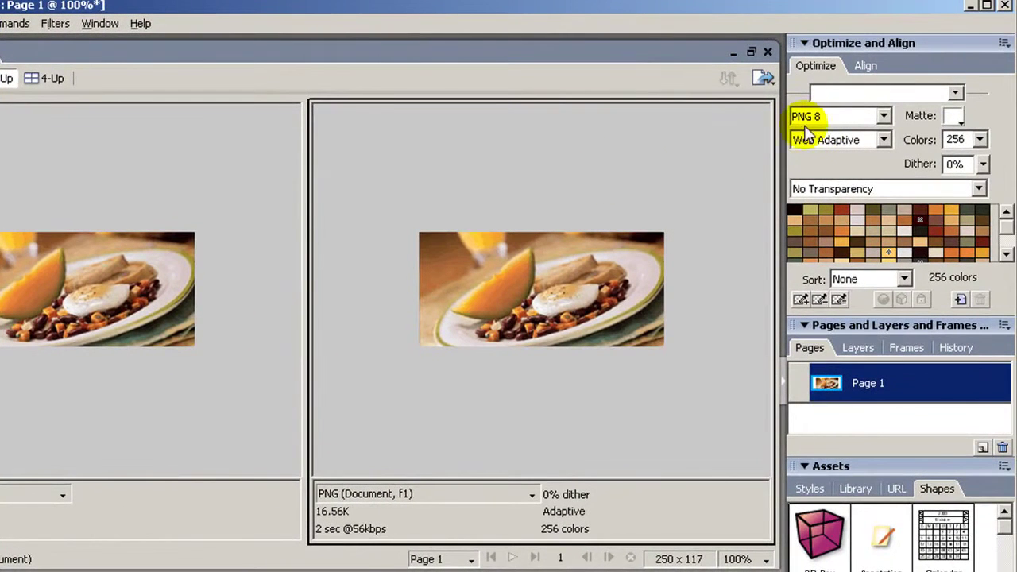
click(980, 139)
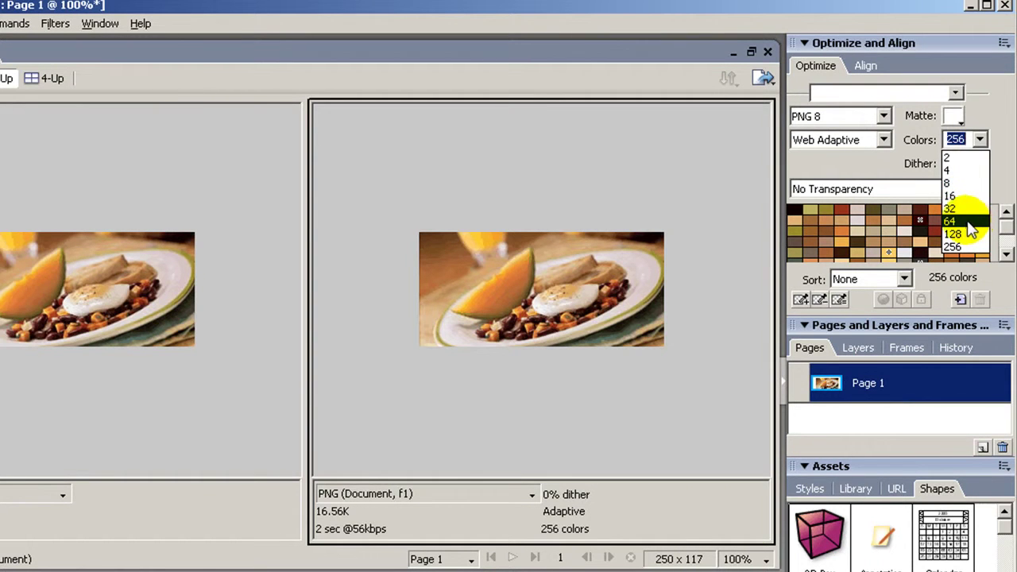
click(971, 221)
click(519, 197)
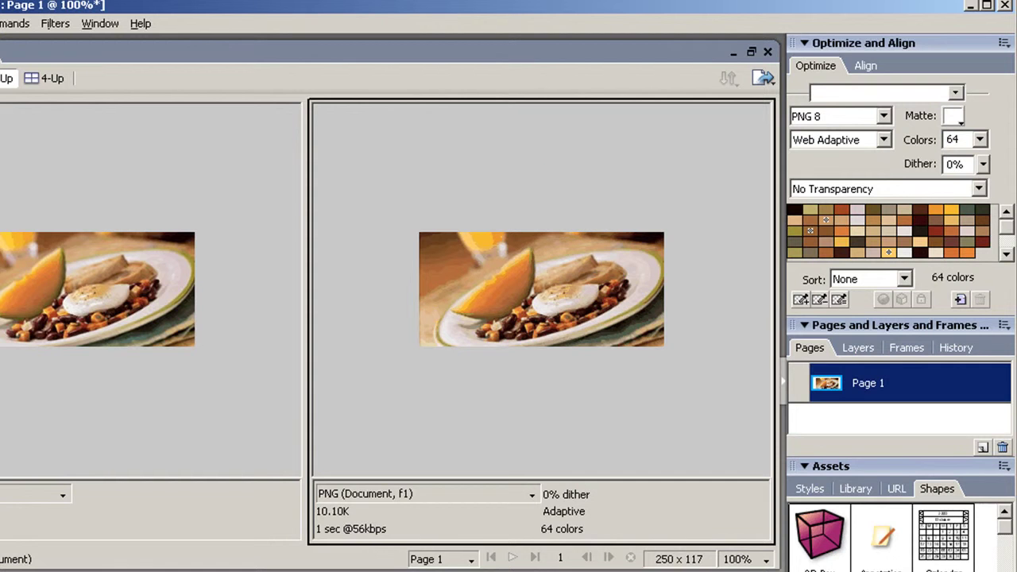
Step: Export the optimized image under the name blog-small-2.png
key(ctrl+shift+r)
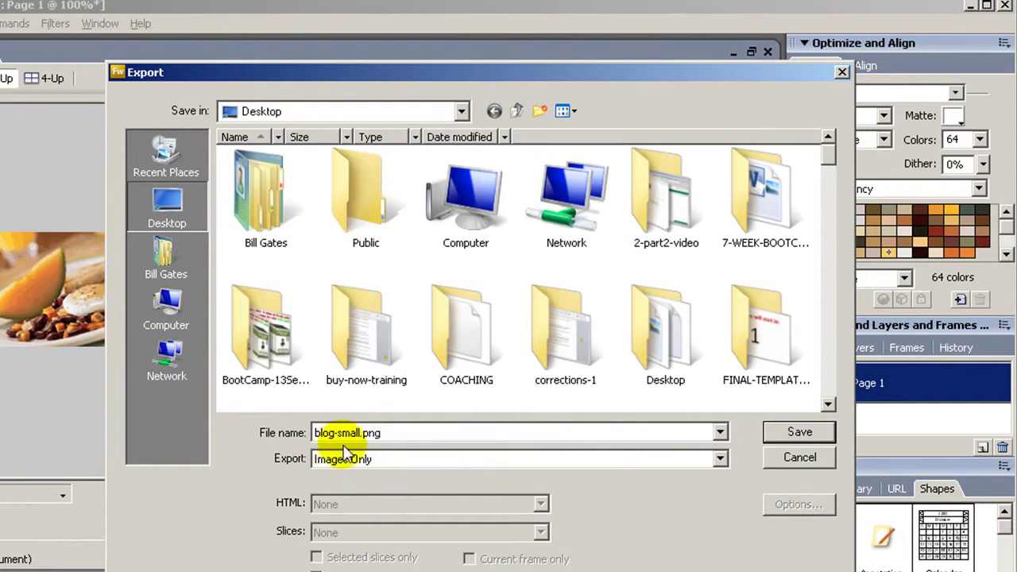
double_click(350, 433)
click(361, 433)
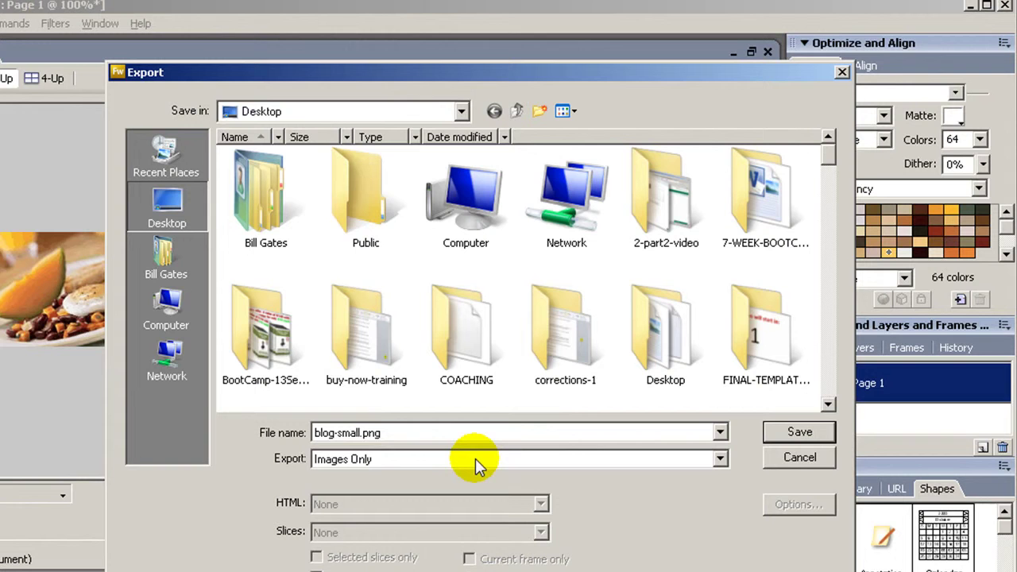
text(-2)
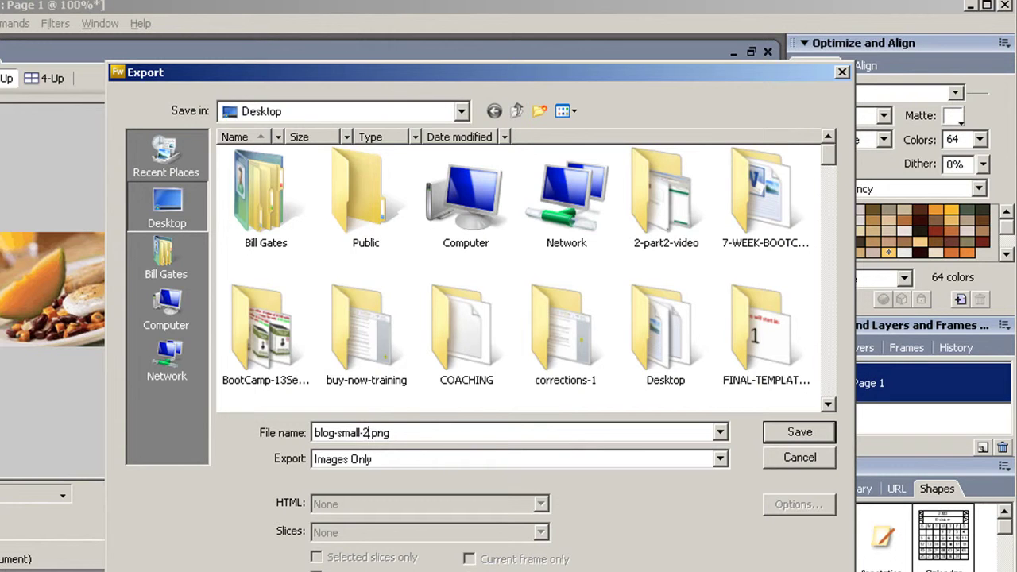
key(Return)
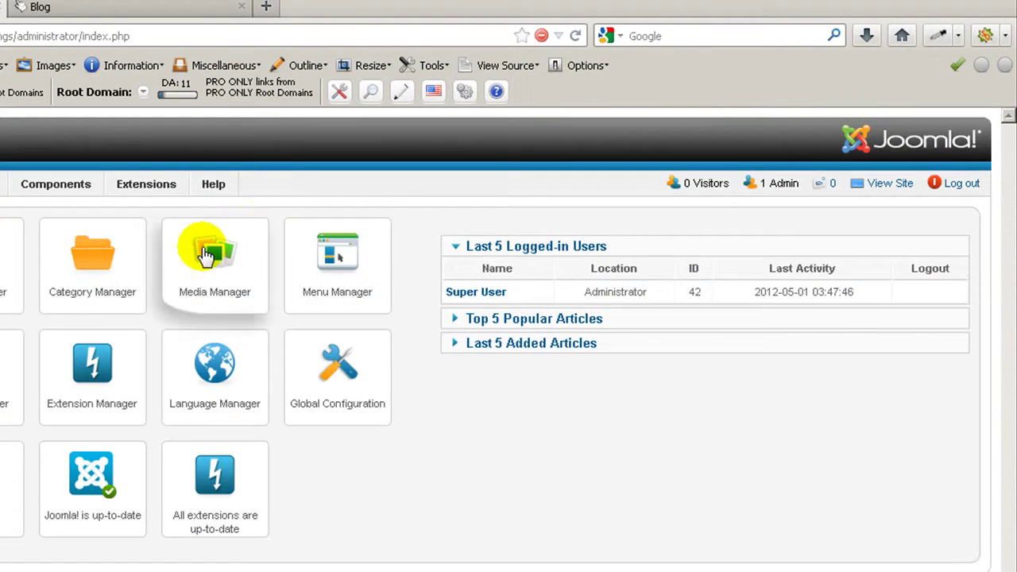
mouse_move(208, 157)
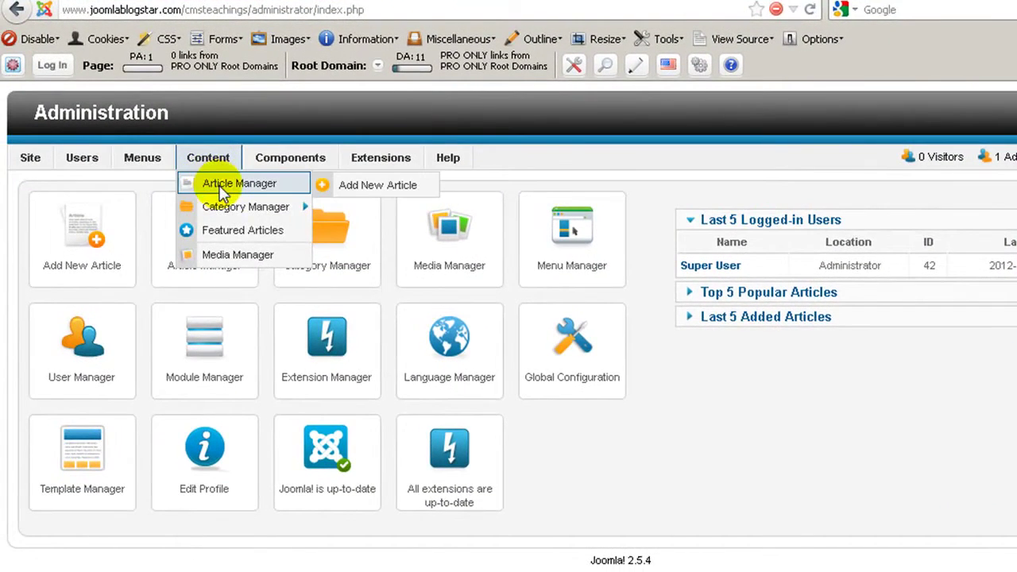
Step: Open Blog Title 1 from the Article Manager with its Images and links panel expanded
click(231, 182)
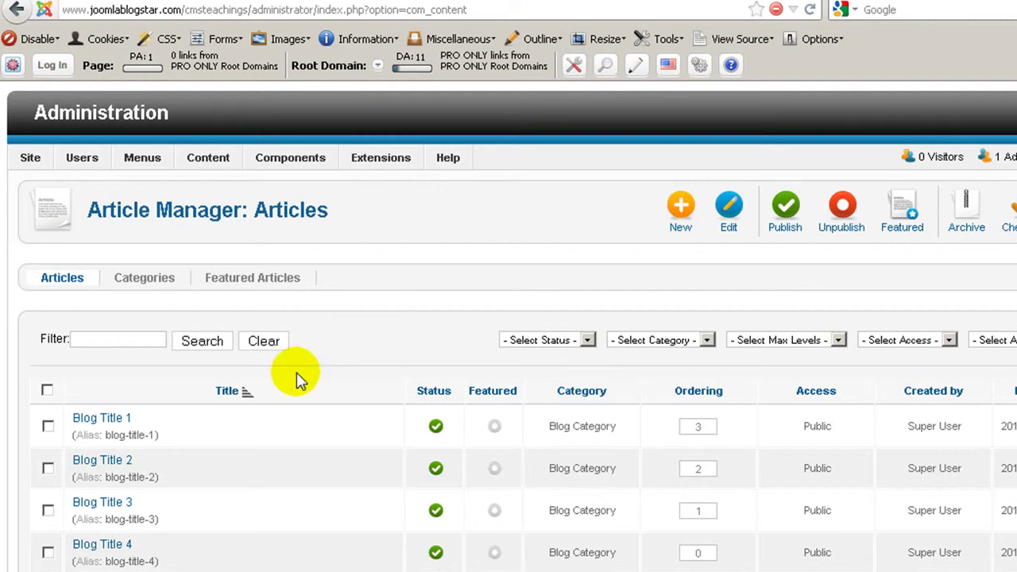
click(111, 419)
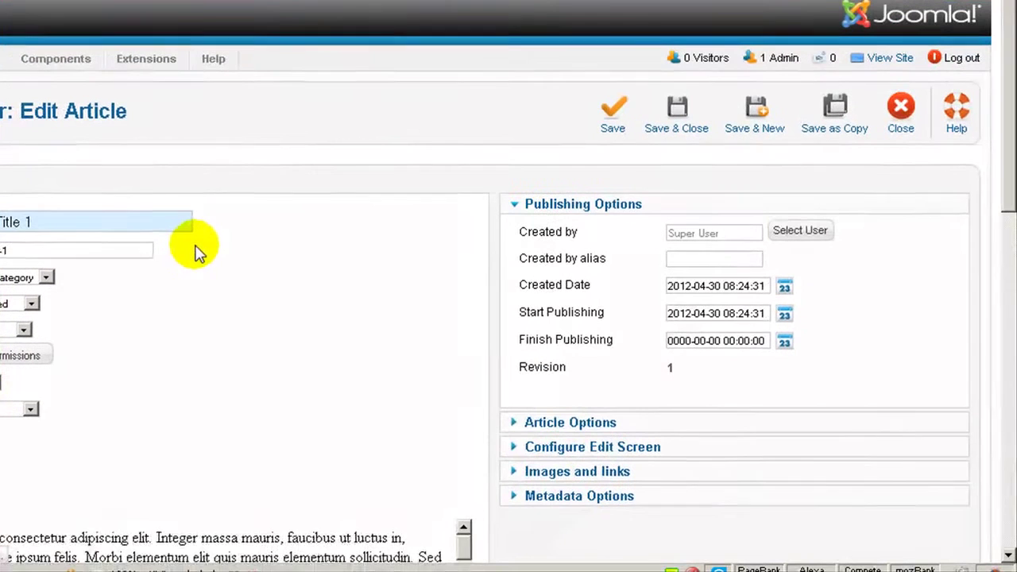
click(572, 477)
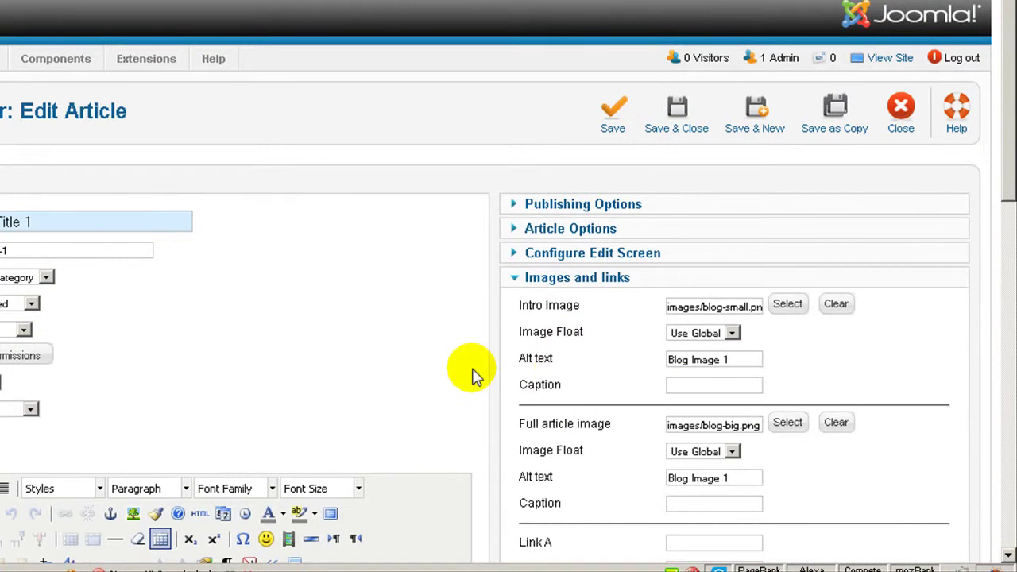
Step: Upload blog-small-2.png to the site images and insert it as Blog Title 1's intro image
click(786, 304)
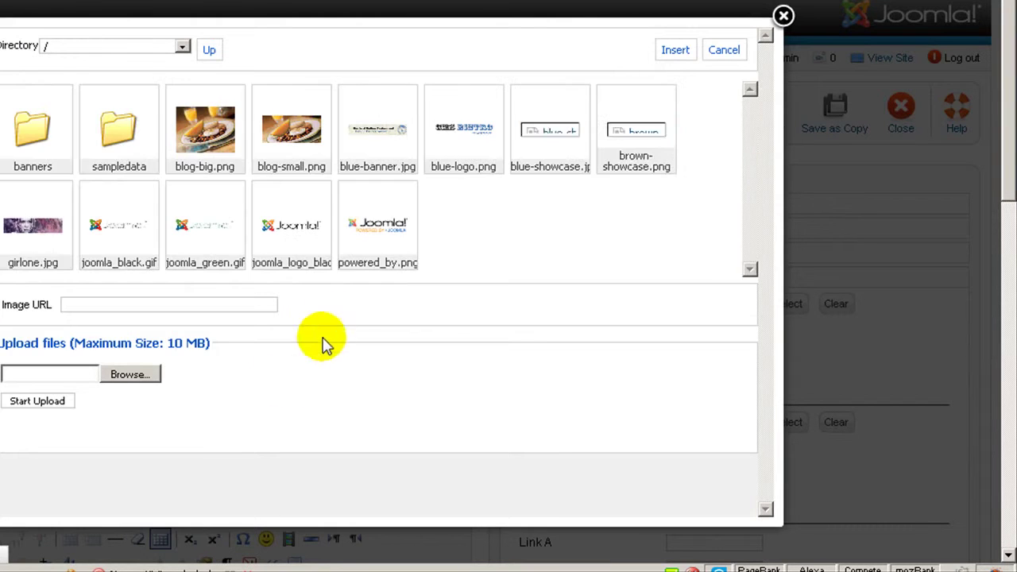
click(131, 372)
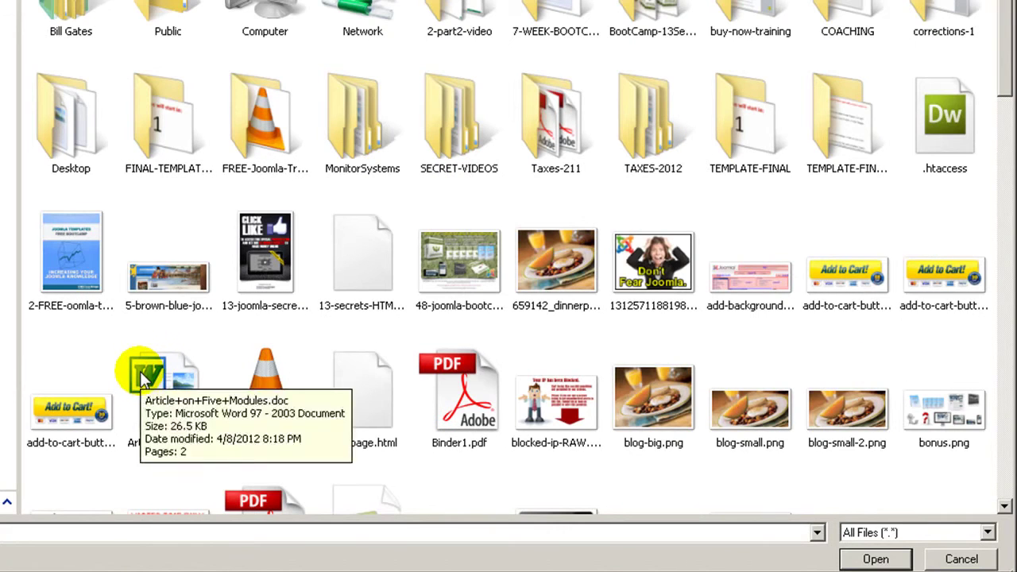
click(821, 413)
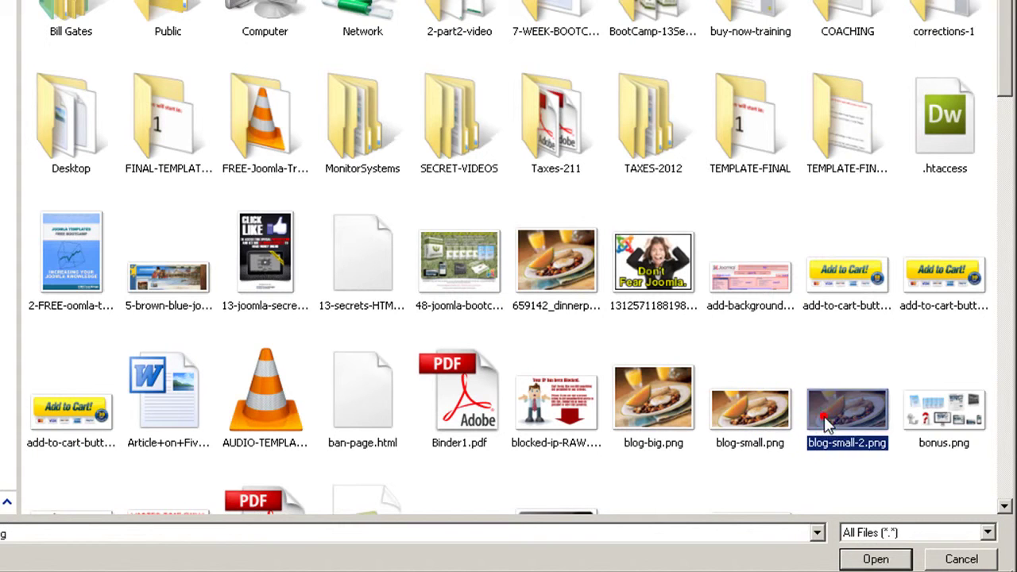
click(876, 560)
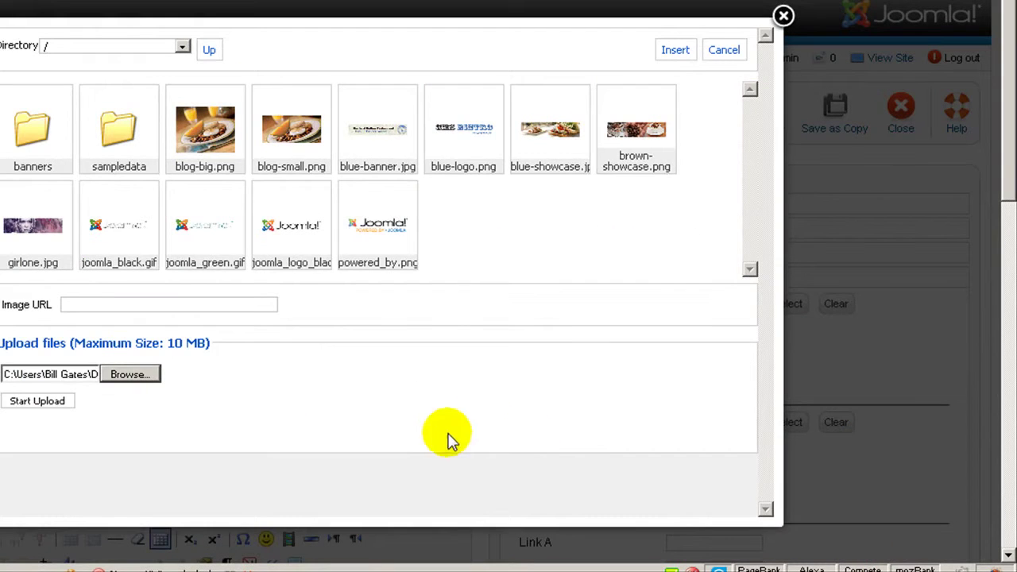
click(36, 400)
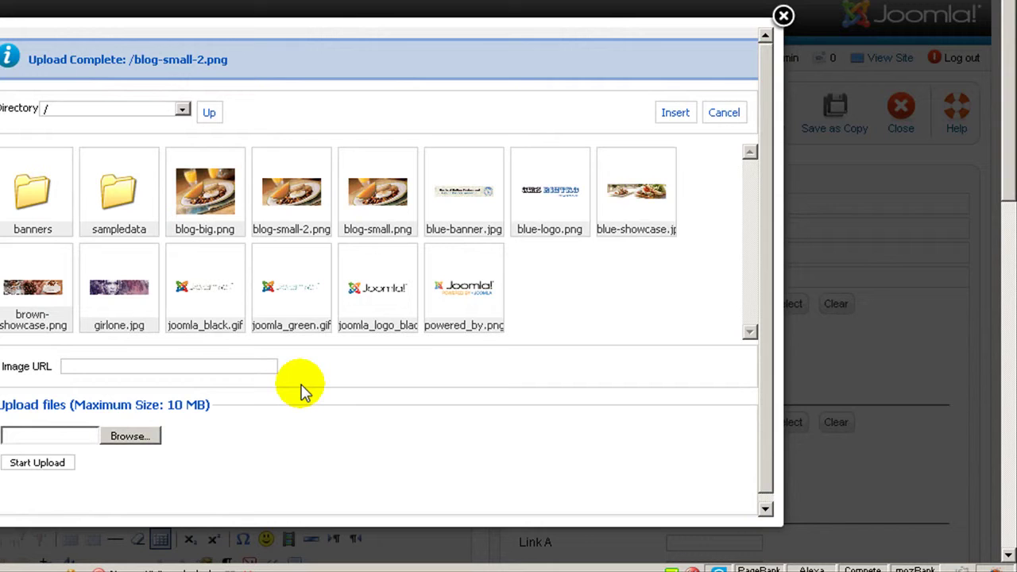
click(294, 197)
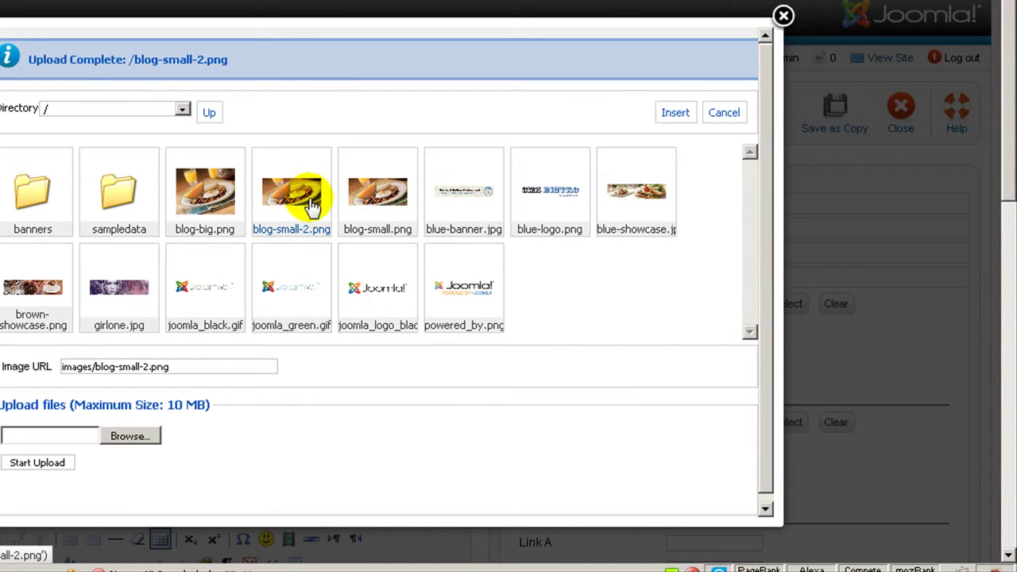
click(674, 115)
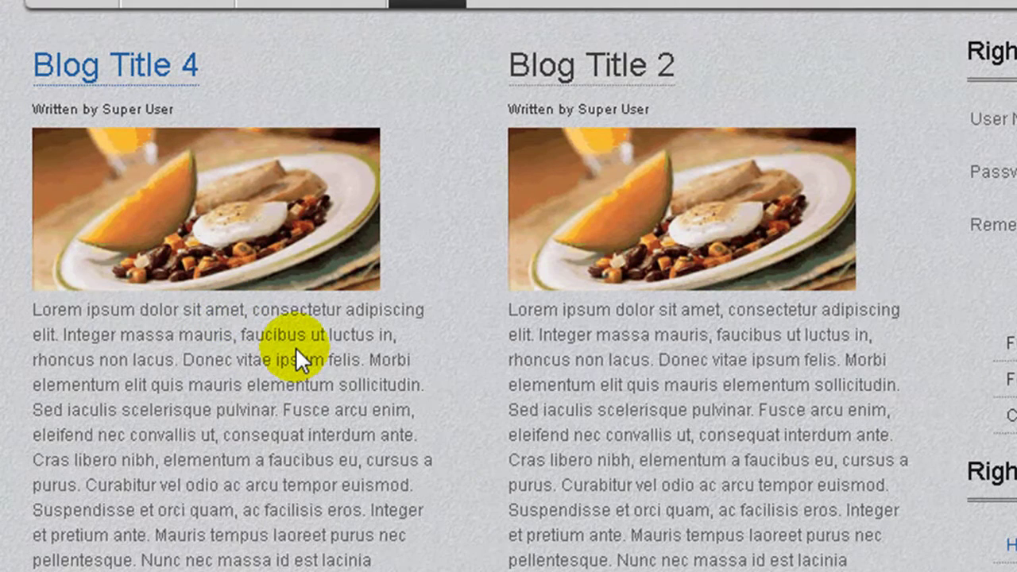
Step: In Firebug, collapse dl.article-info and expand div.img-intro-left to reveal the intro image's wrapper class
key(F12)
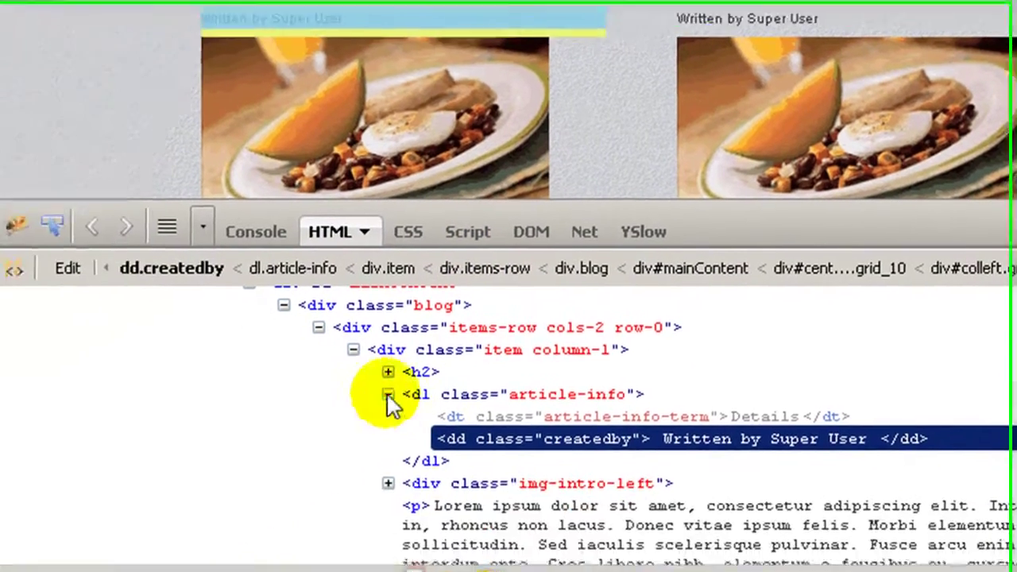
click(396, 388)
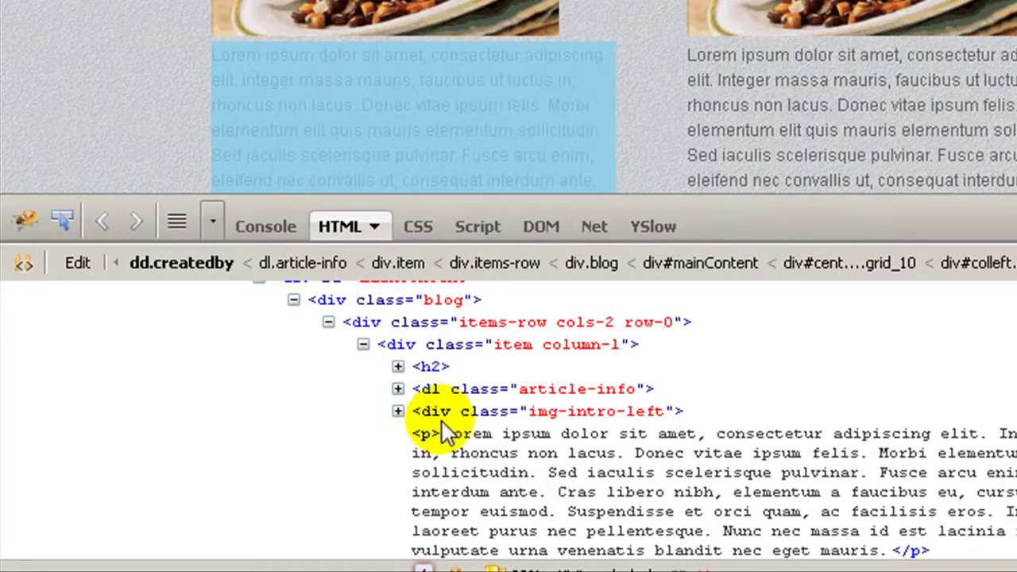
click(631, 412)
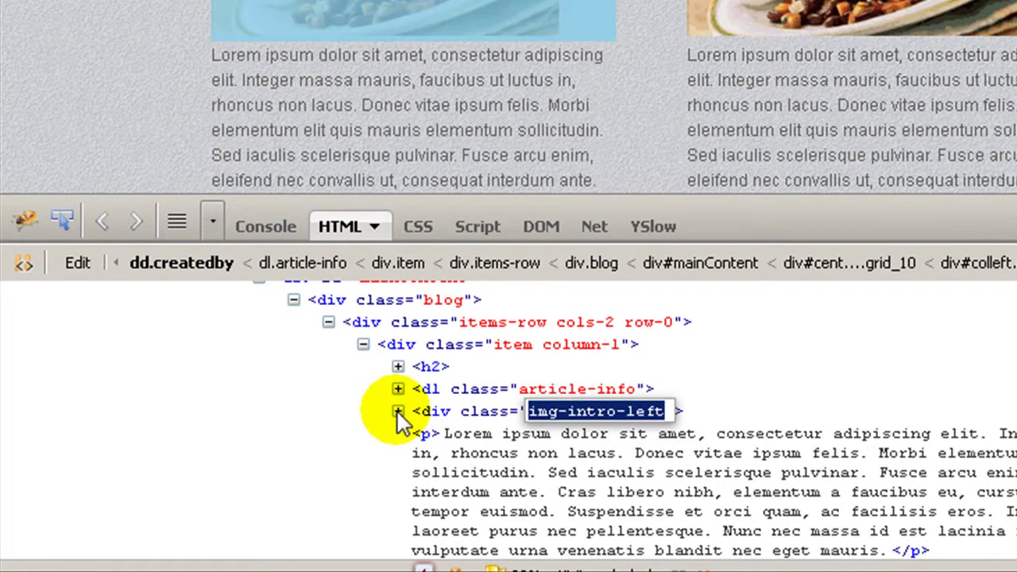
click(397, 411)
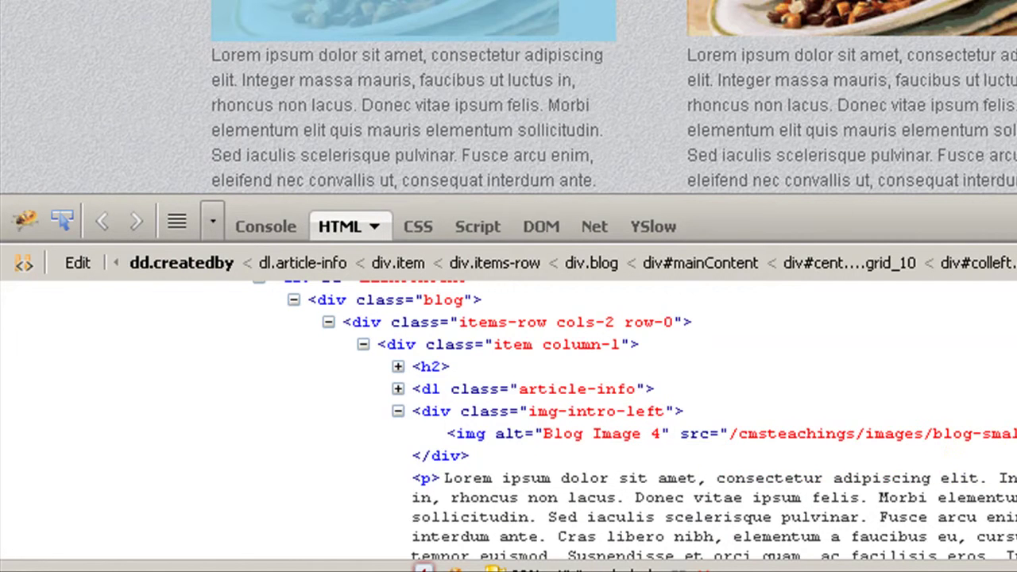
scroll(508, 421, up, 1)
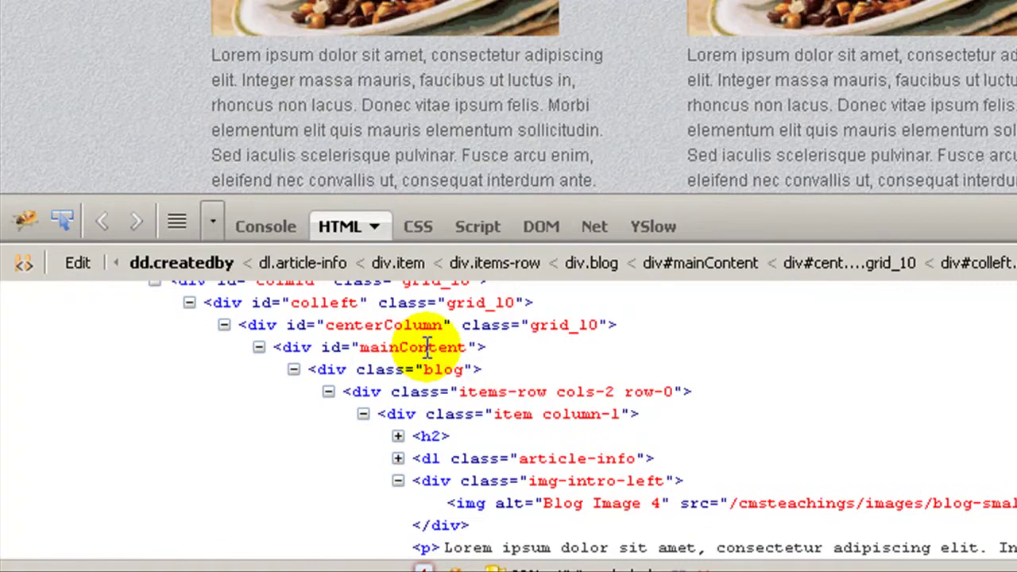
click(617, 482)
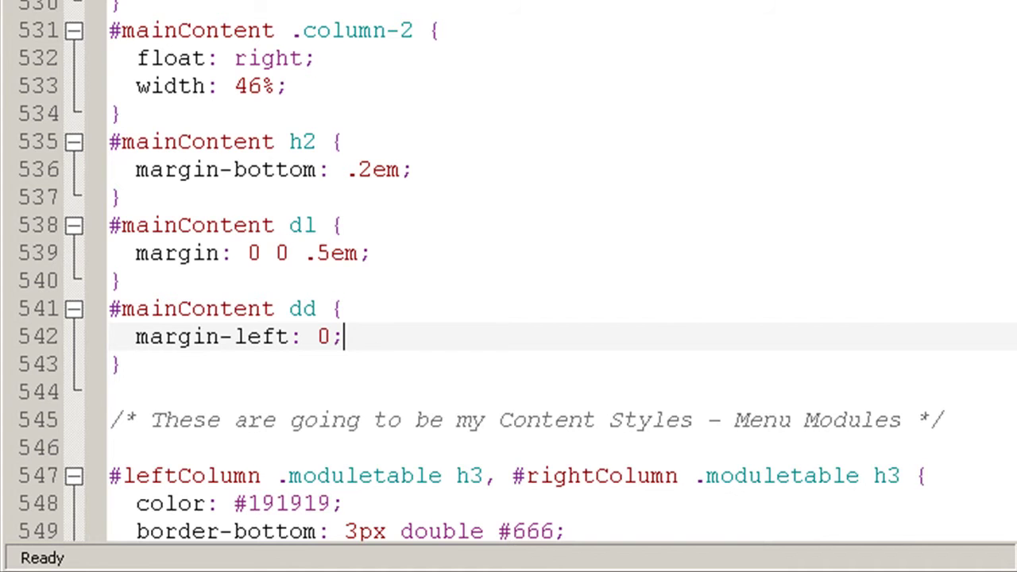
Step: Add a #mainContent .img-intro-left img rule with display: block and margin: 0 auto
click(148, 284)
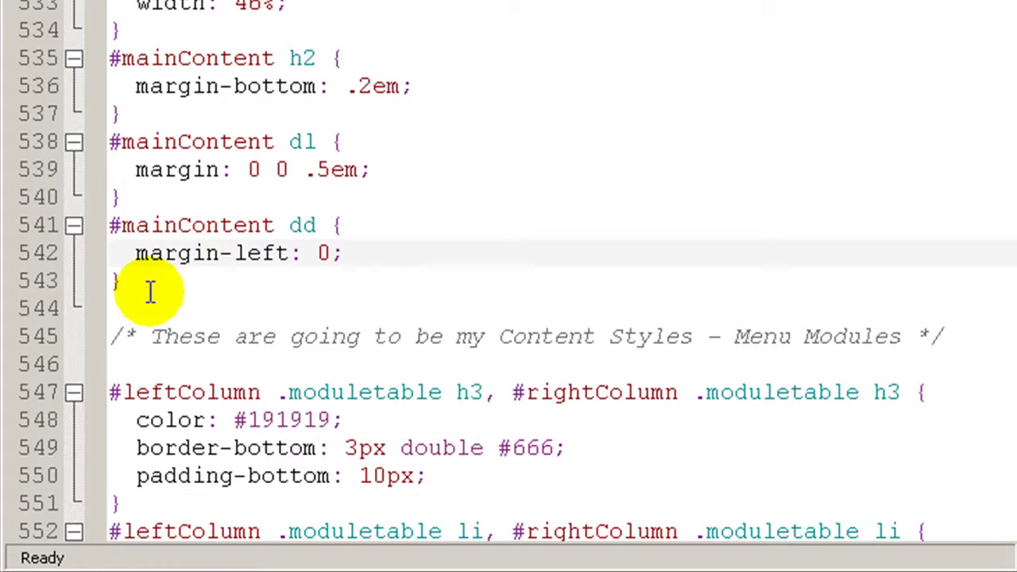
key(Return)
scroll(262, 246, down, 2)
text(#)
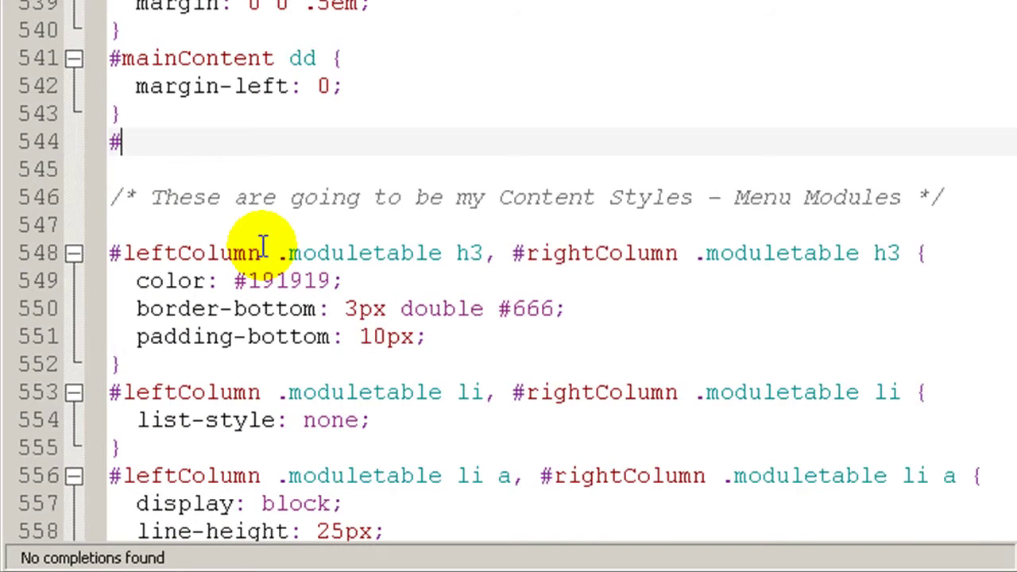
text(mainContent)
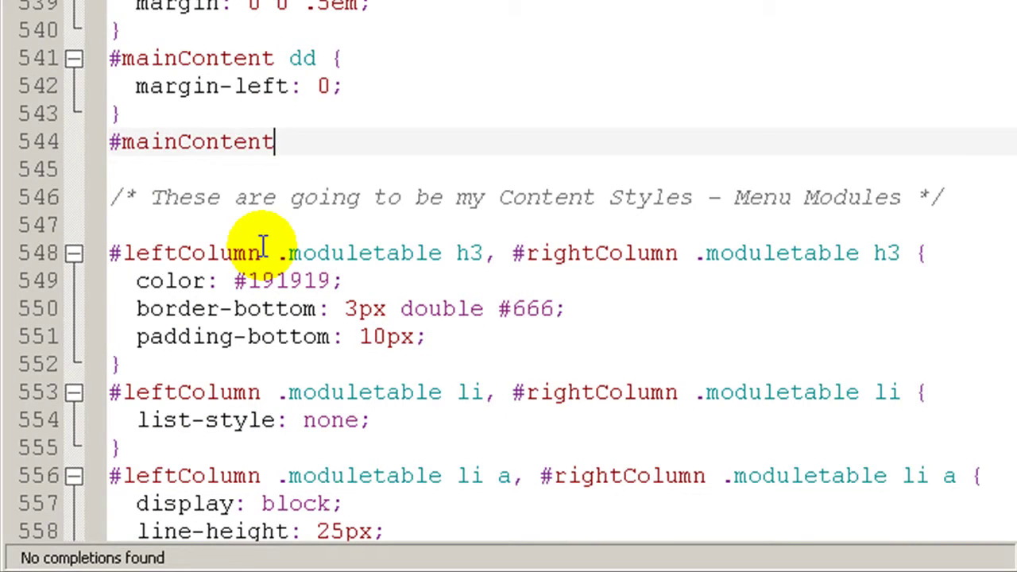
text( .img-intro-left)
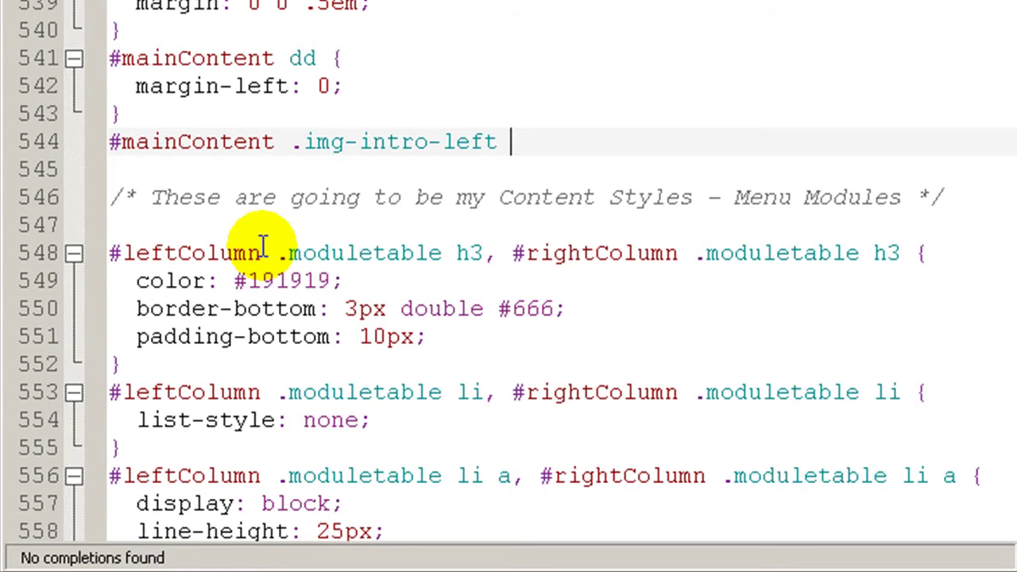
text( img)
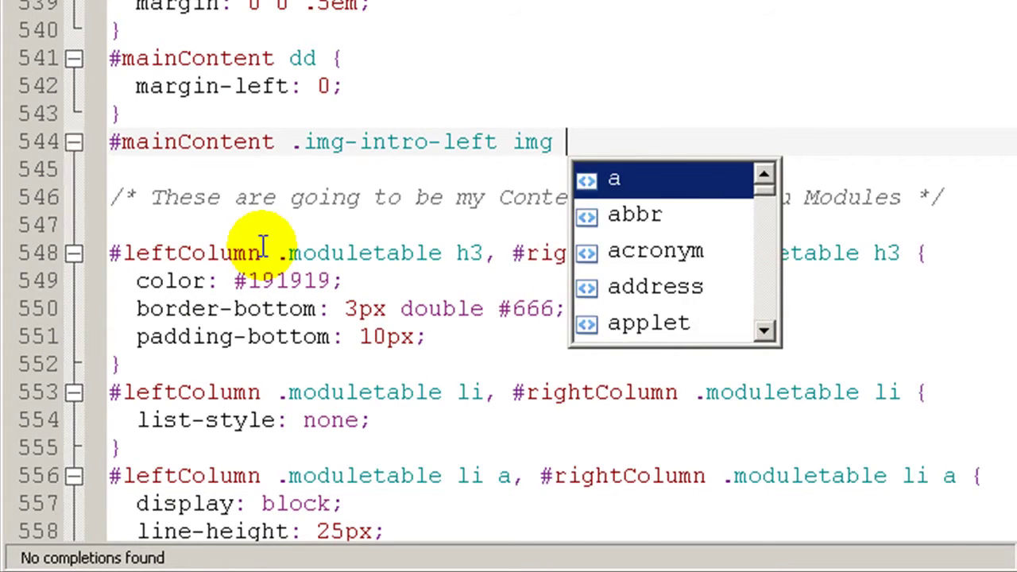
text( {)
key(Return)
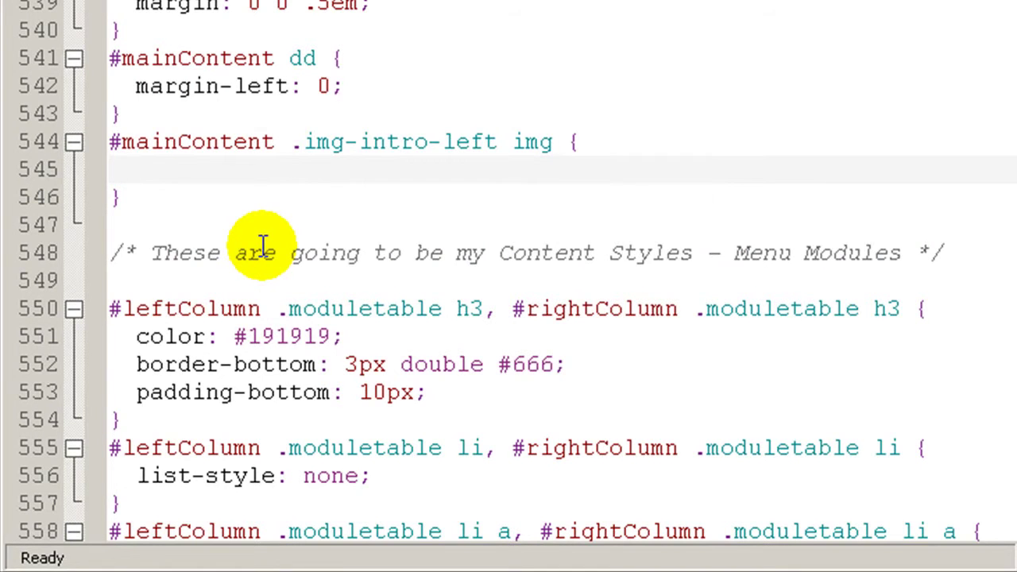
text(di)
key(Down)
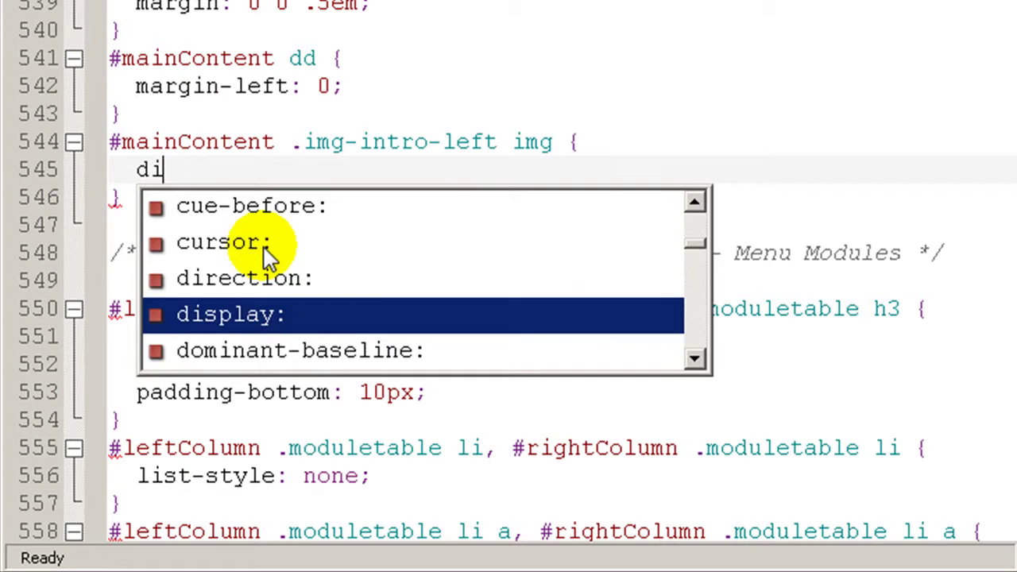
key(Return)
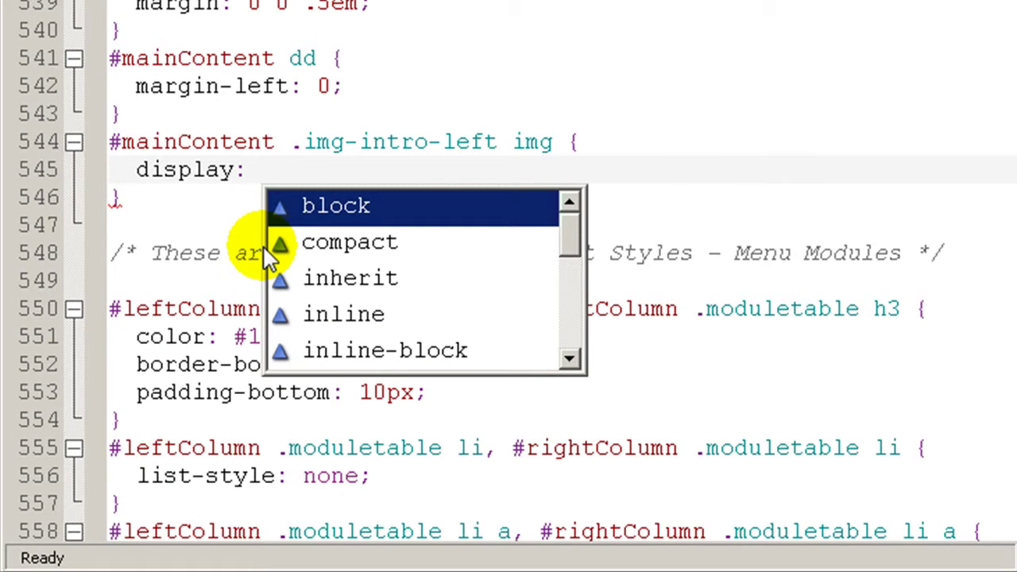
key(Return)
text(;)
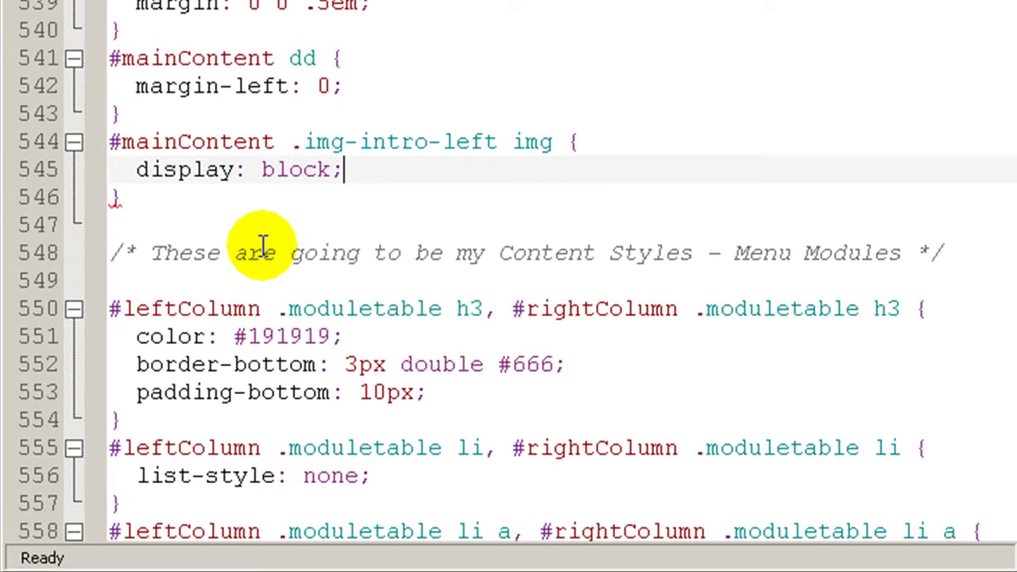
key(Return)
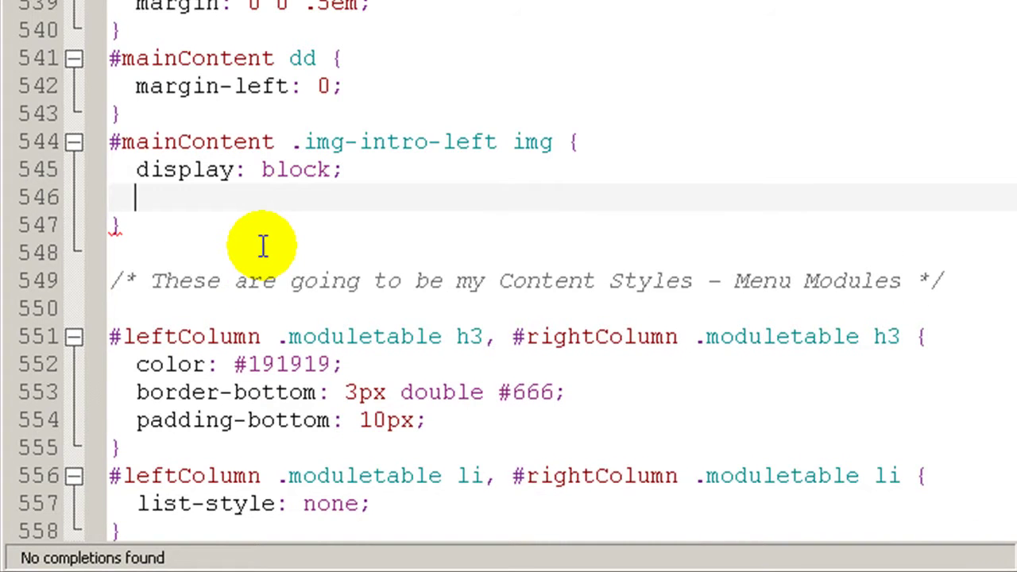
text(ma)
key(Return)
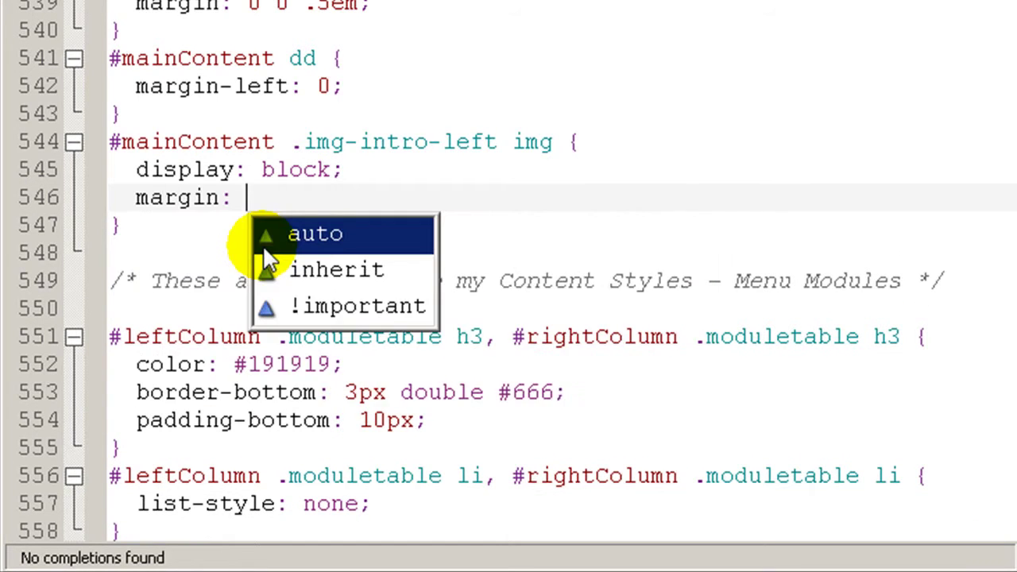
text(0 auto;)
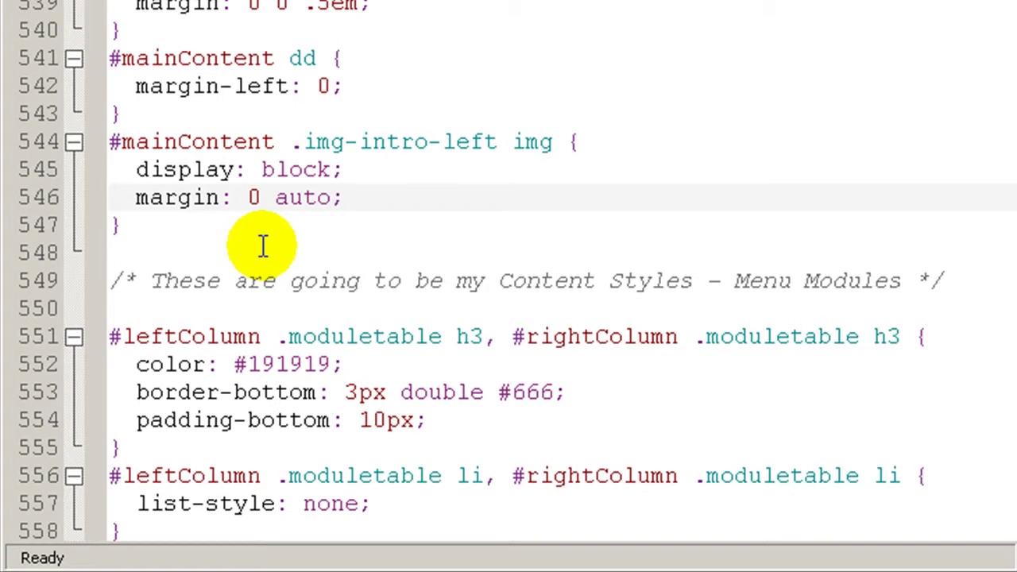
Step: Add border: 1px solid, background: #FFF and padding: 5px to that rule
key(Return)
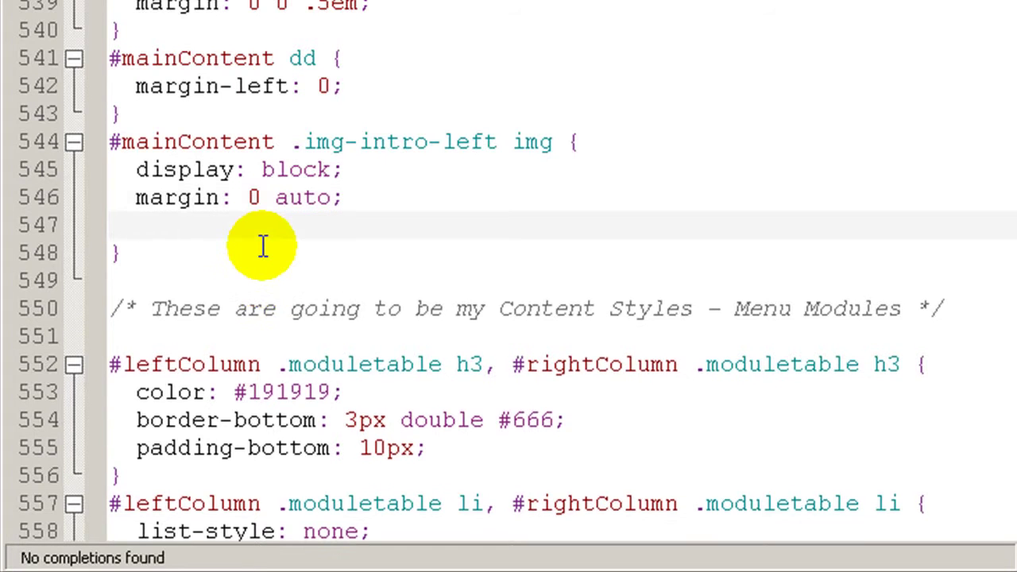
text(bor)
key(Return)
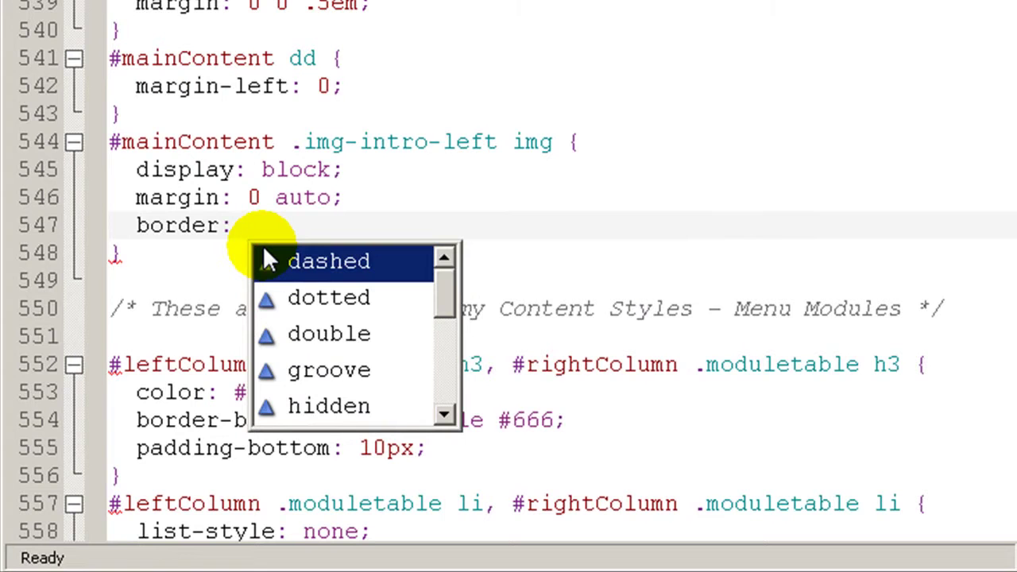
text(1)
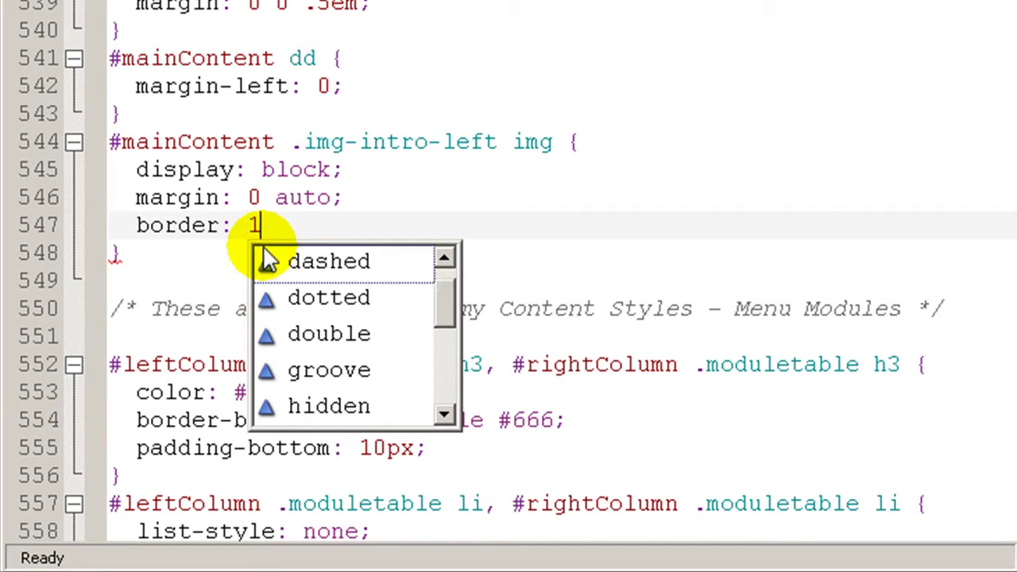
text(px s)
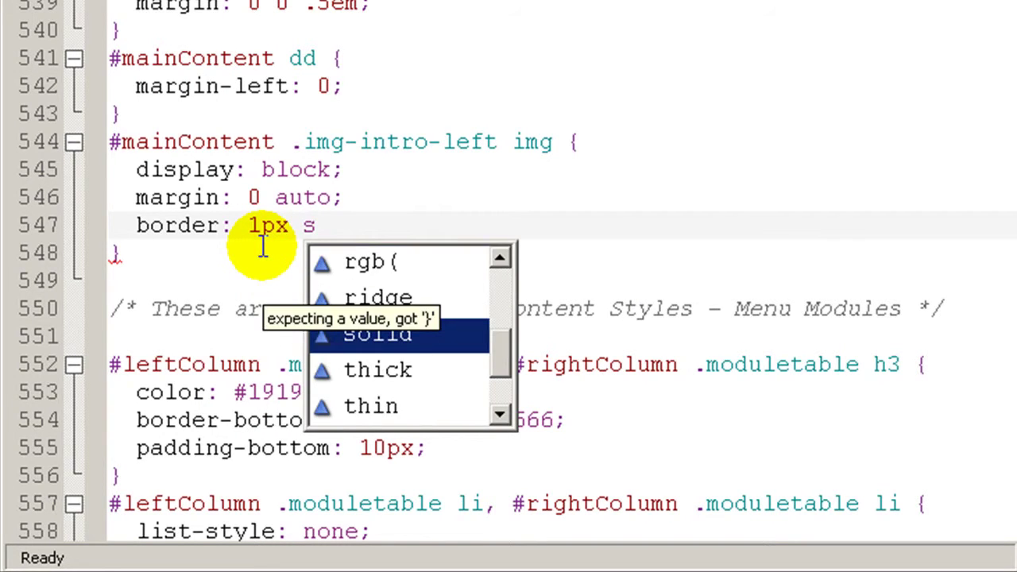
key(Return)
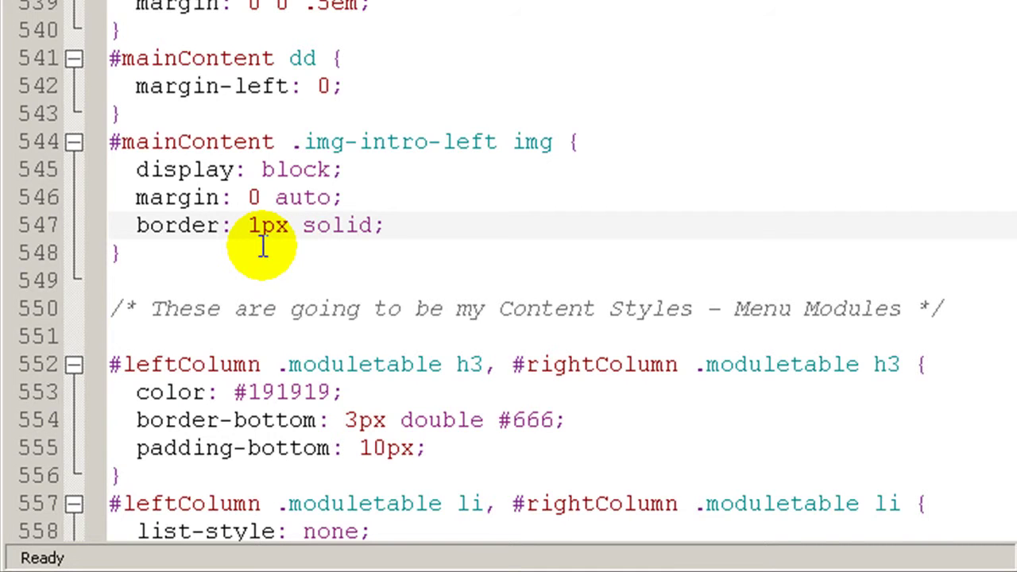
key(Return)
text(ba)
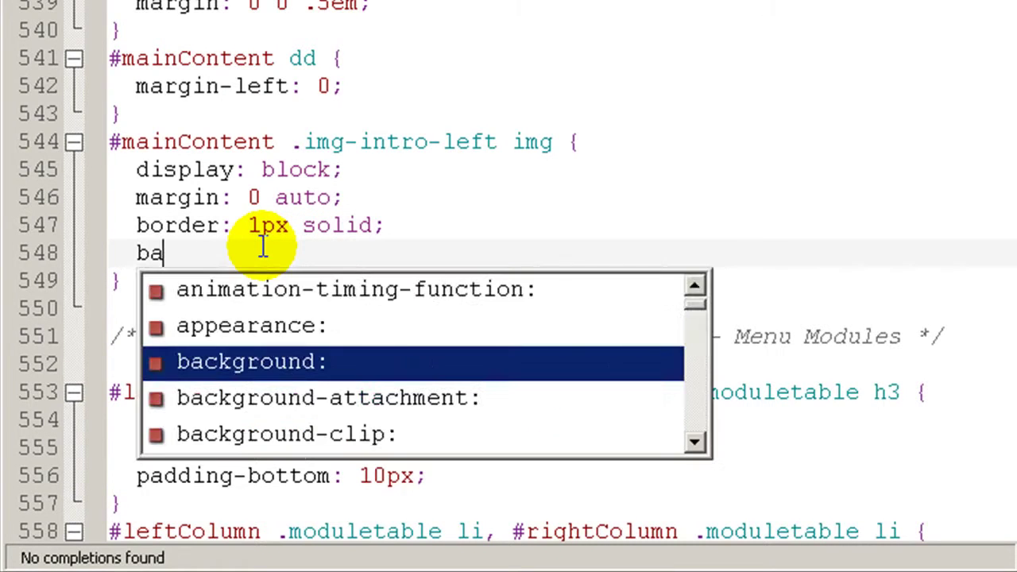
key(Return)
text(#)
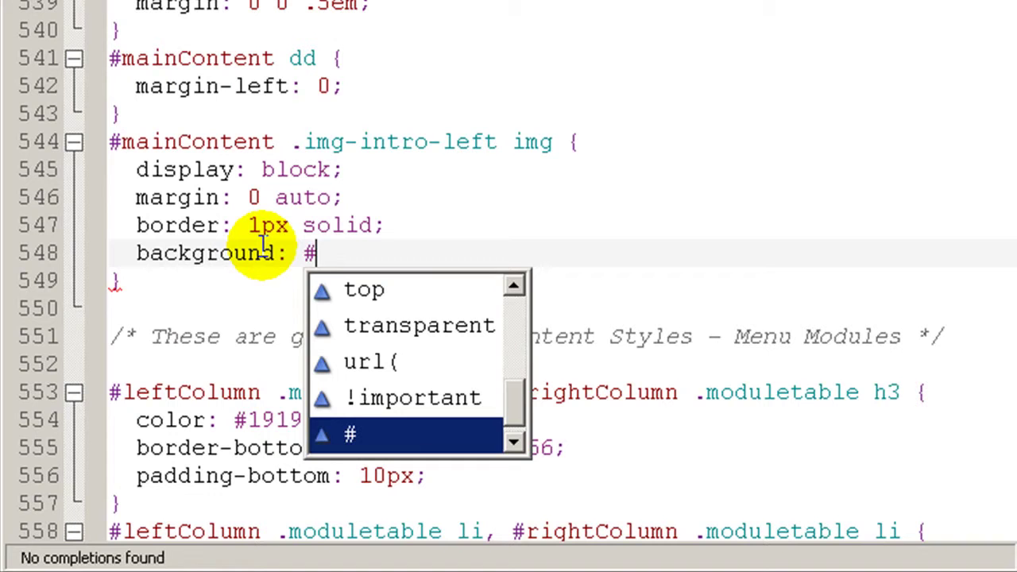
text(FFF)
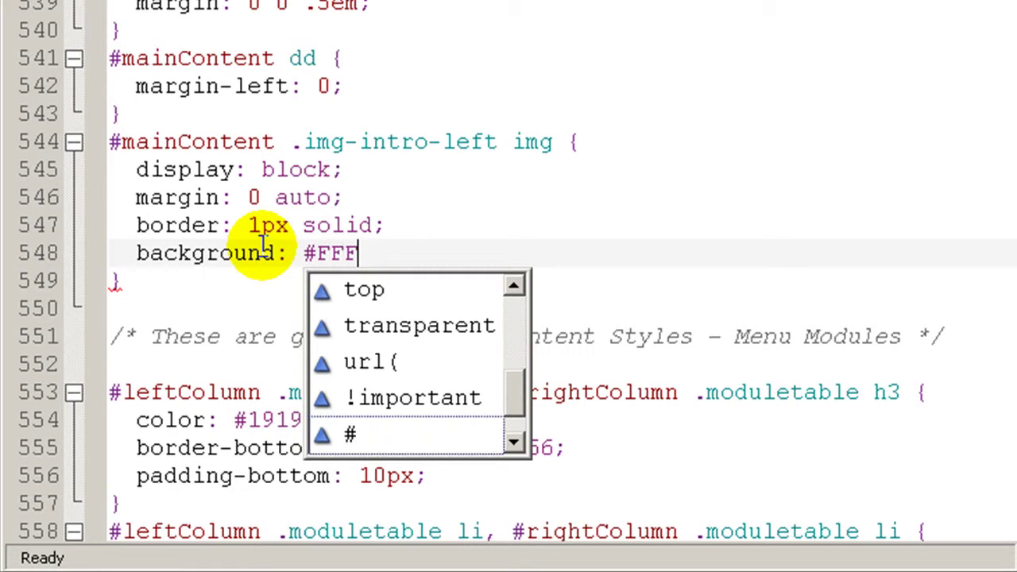
text(;)
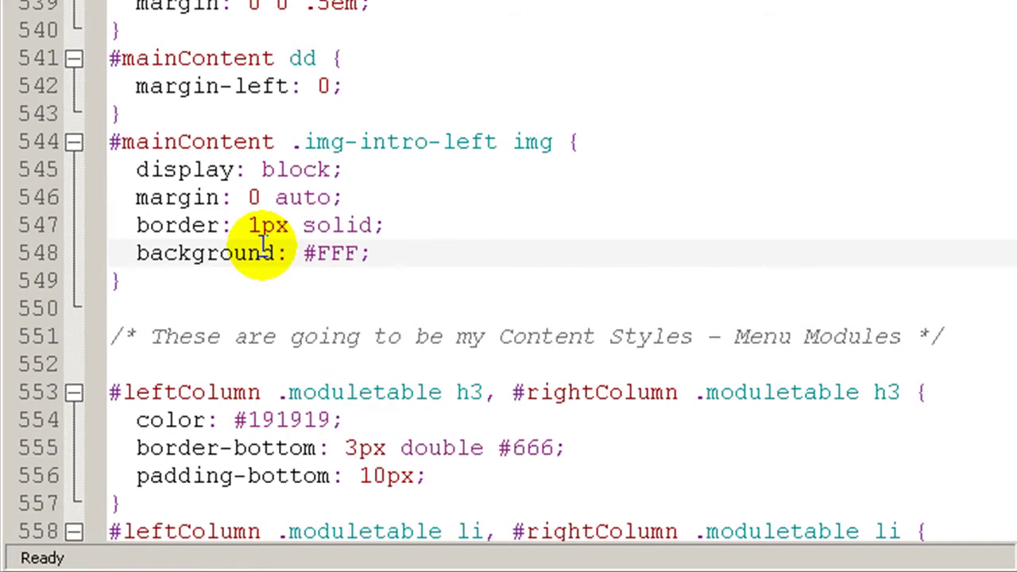
key(Return)
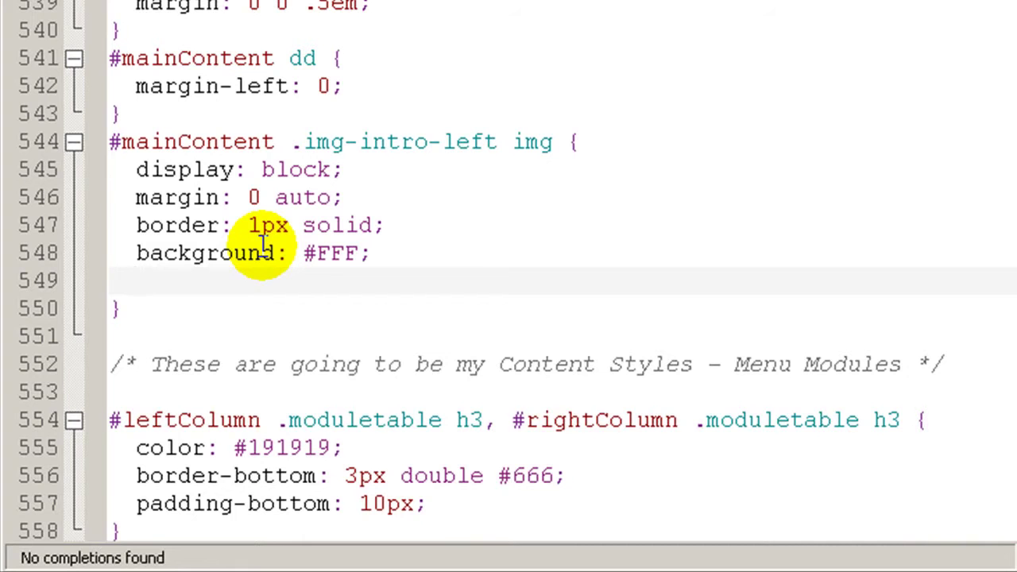
text(pa)
key(Return)
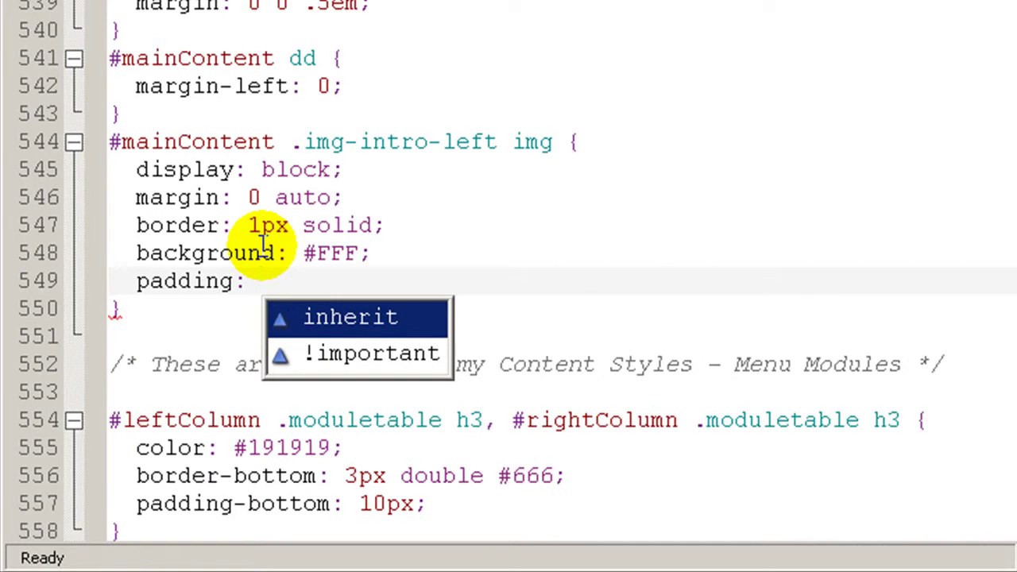
text(5px)
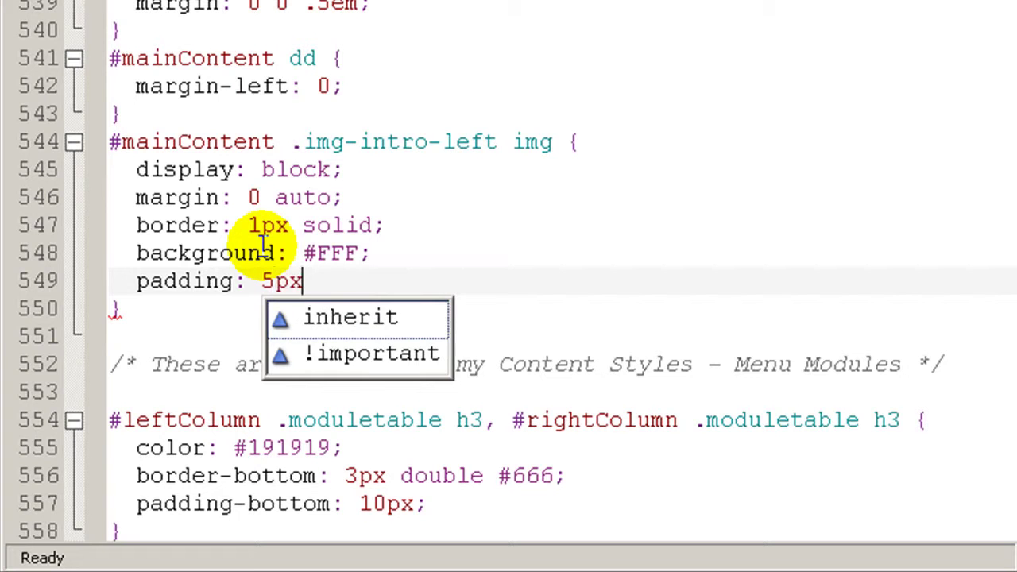
text(;)
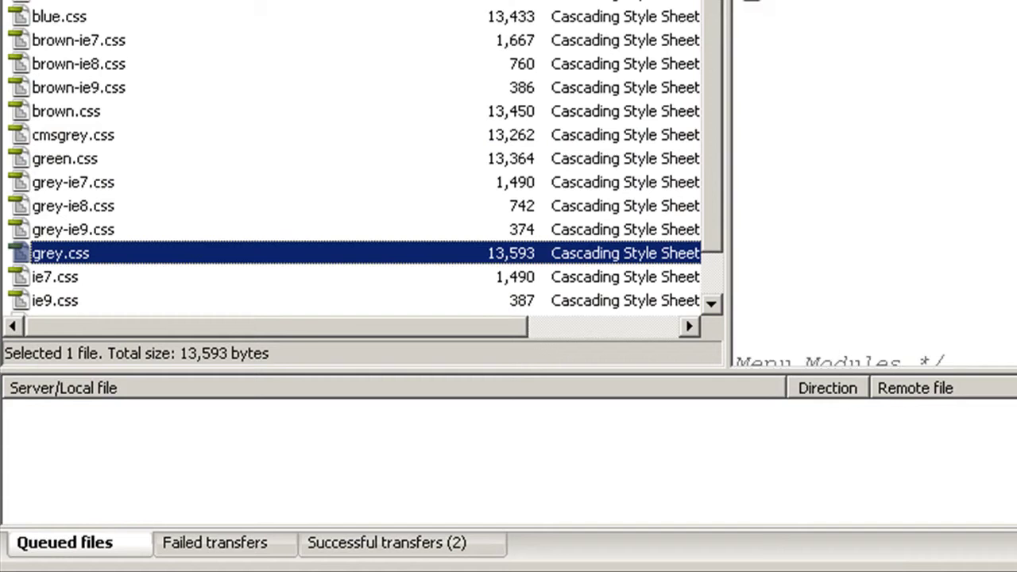
Step: Upload grey.css to the server in FileZilla, overwriting the remote copy
right_click(267, 256)
click(322, 275)
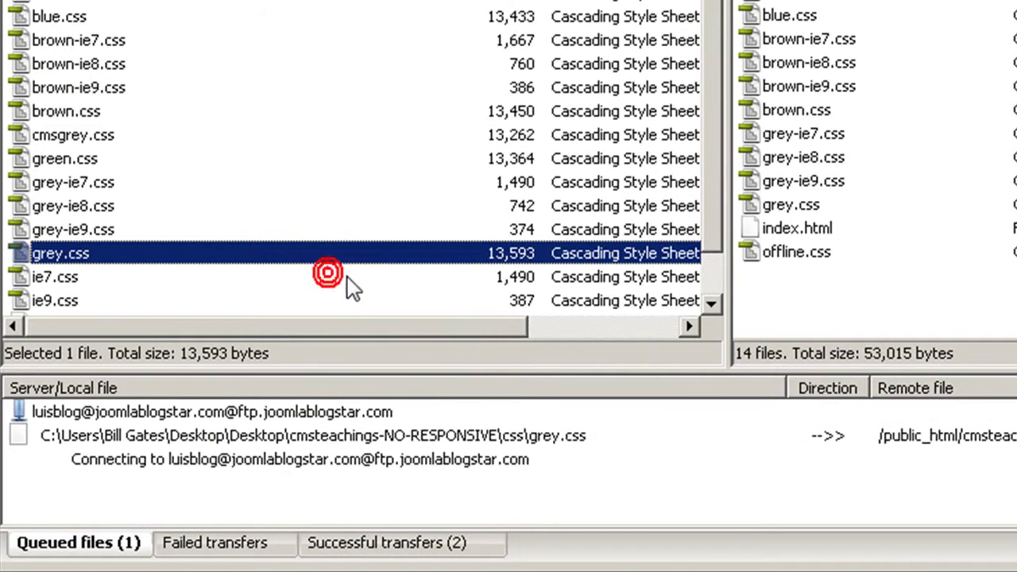
click(817, 225)
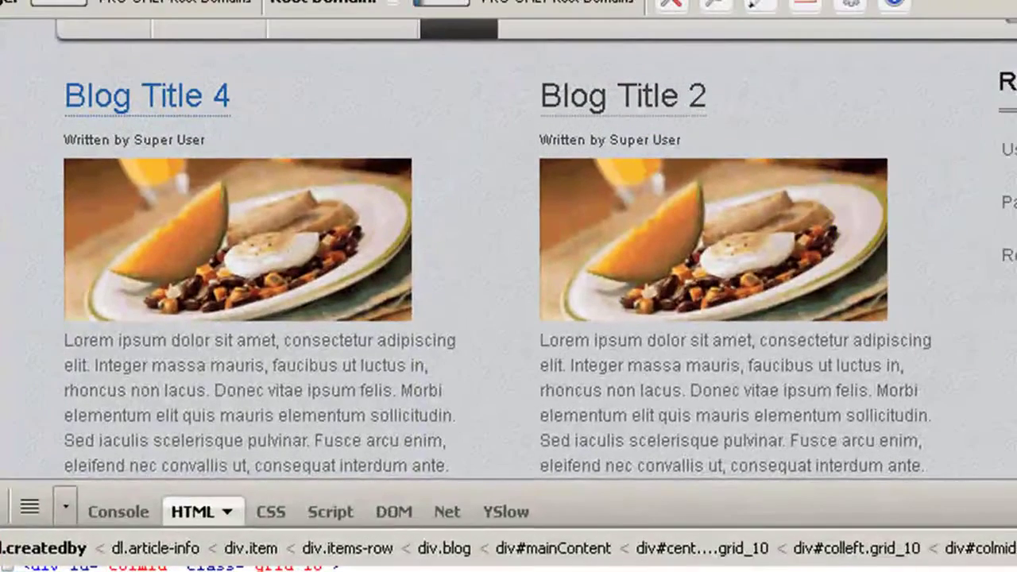
Step: Close Firebug and reload the blog page to check the centred, bordered intro images
key(F12)
key(F5)
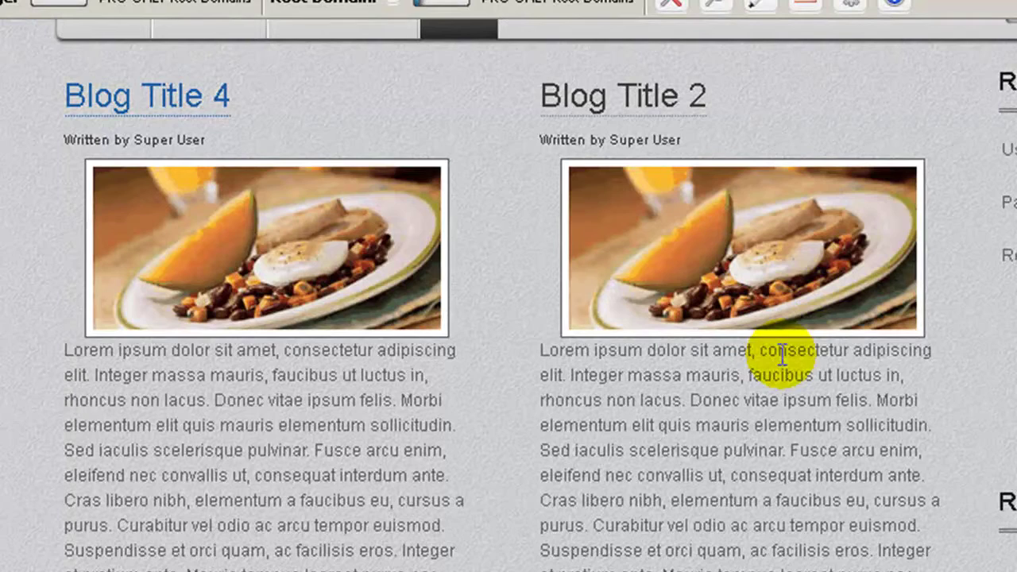
drag(73, 349, 433, 350)
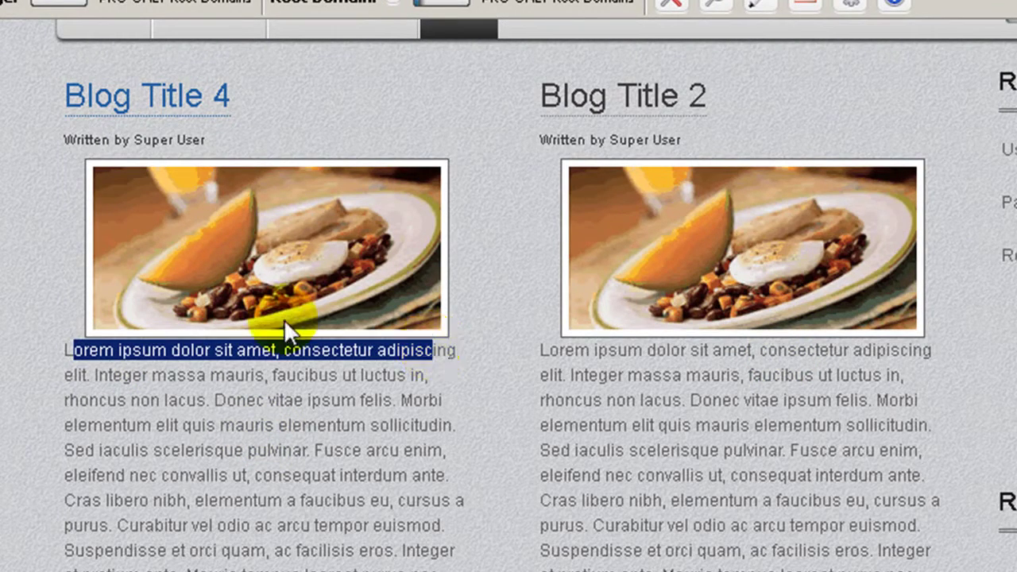
click(360, 445)
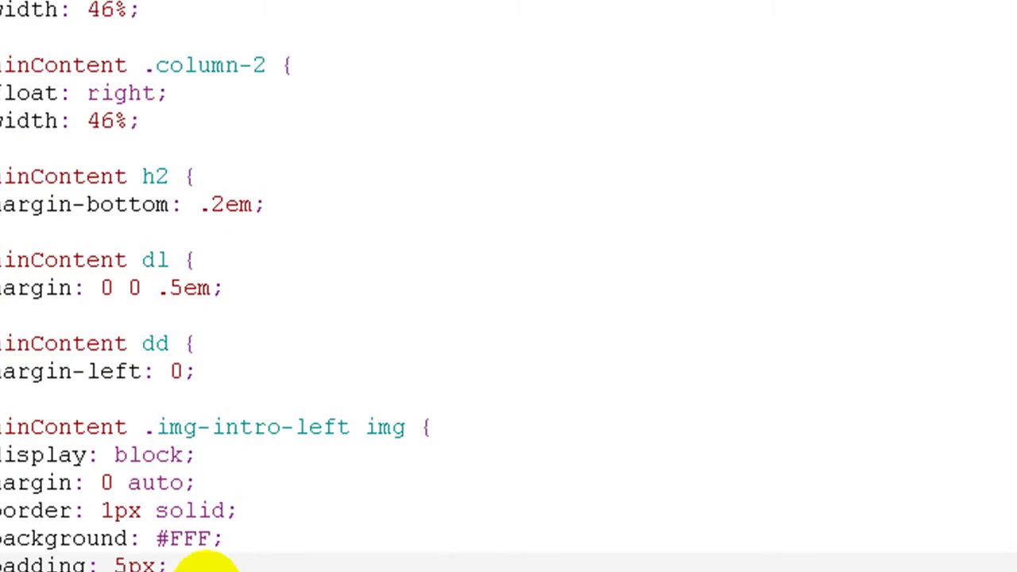
Step: Change the intro-image margin to 0 auto 10px auto for a 10px bottom gap
click(112, 482)
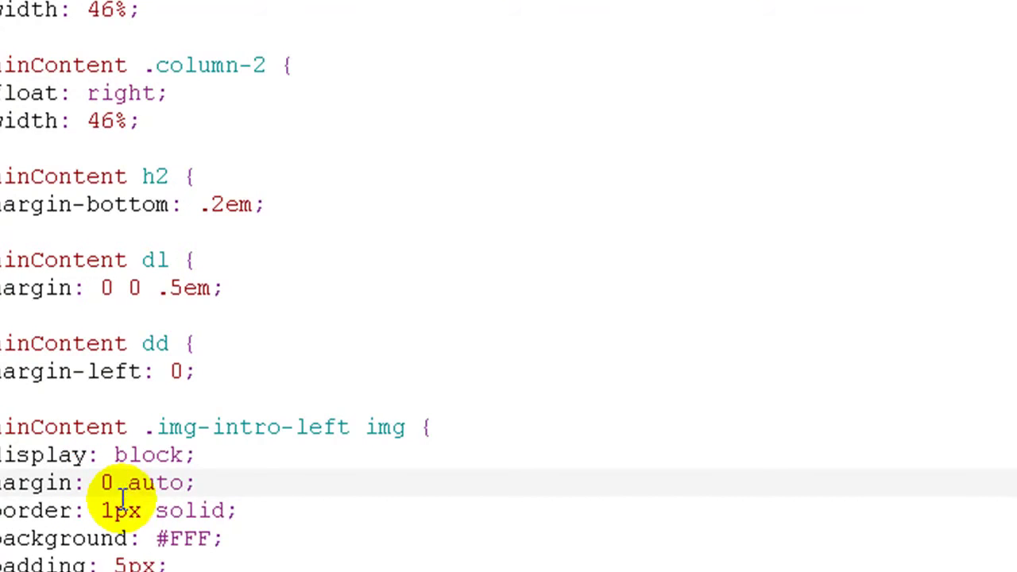
text(0 a)
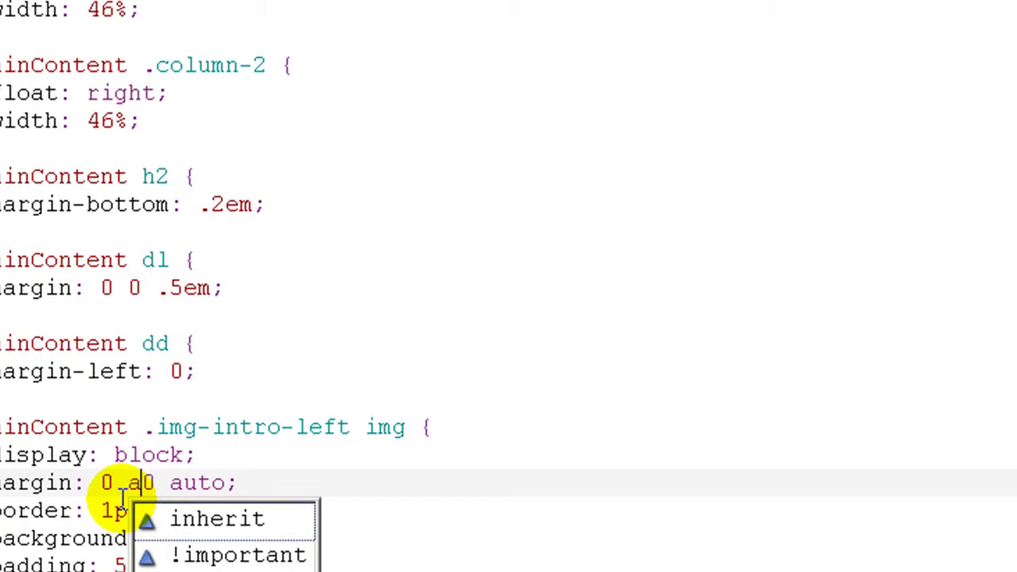
text(uto)
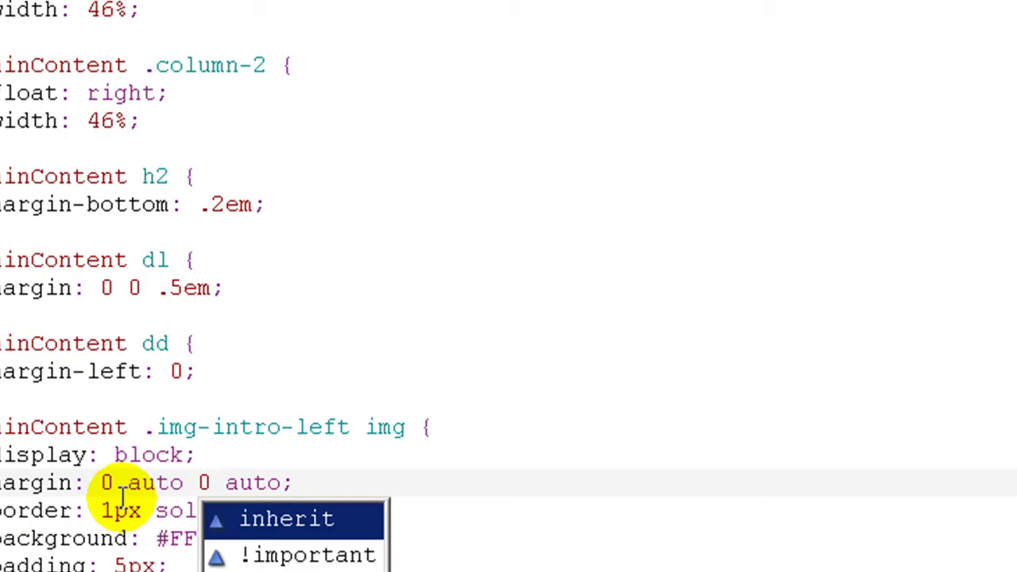
click(115, 482)
click(113, 482)
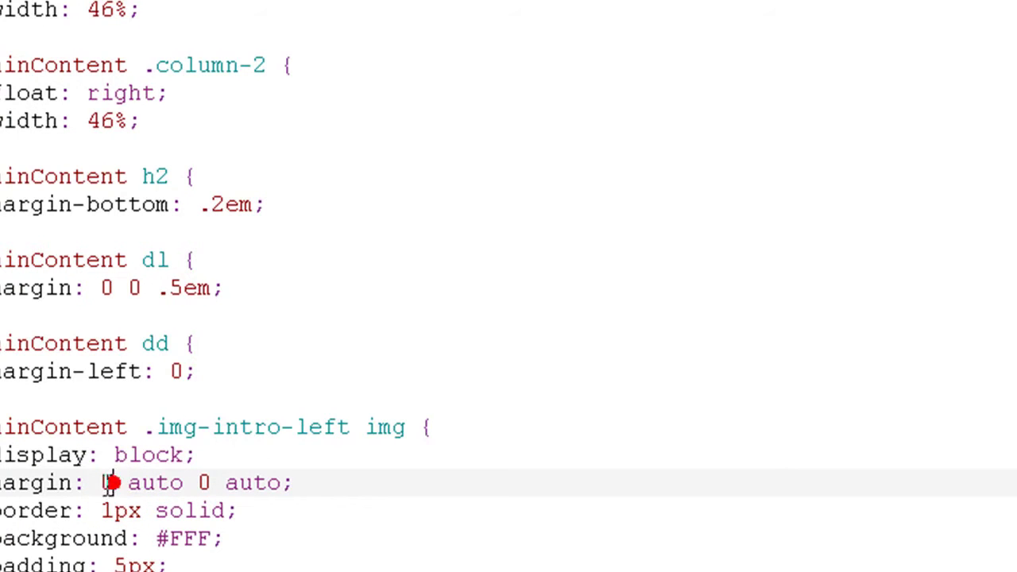
double_click(130, 482)
click(202, 482)
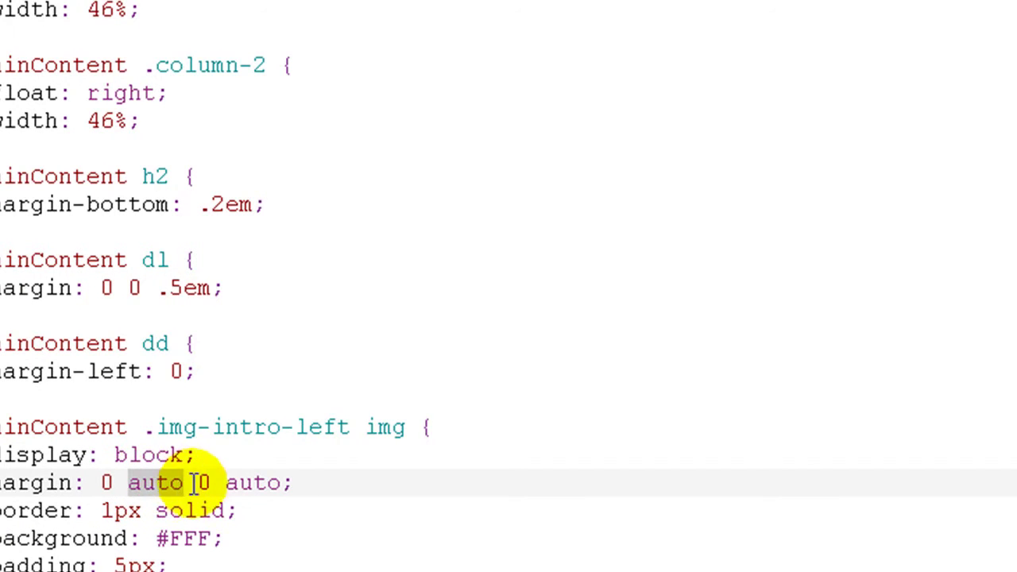
double_click(208, 482)
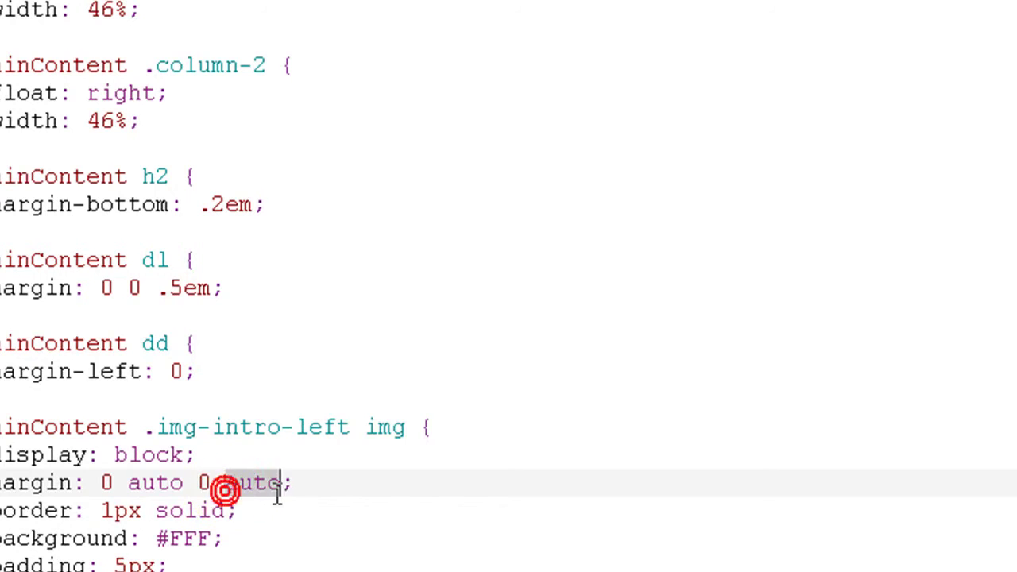
click(197, 482)
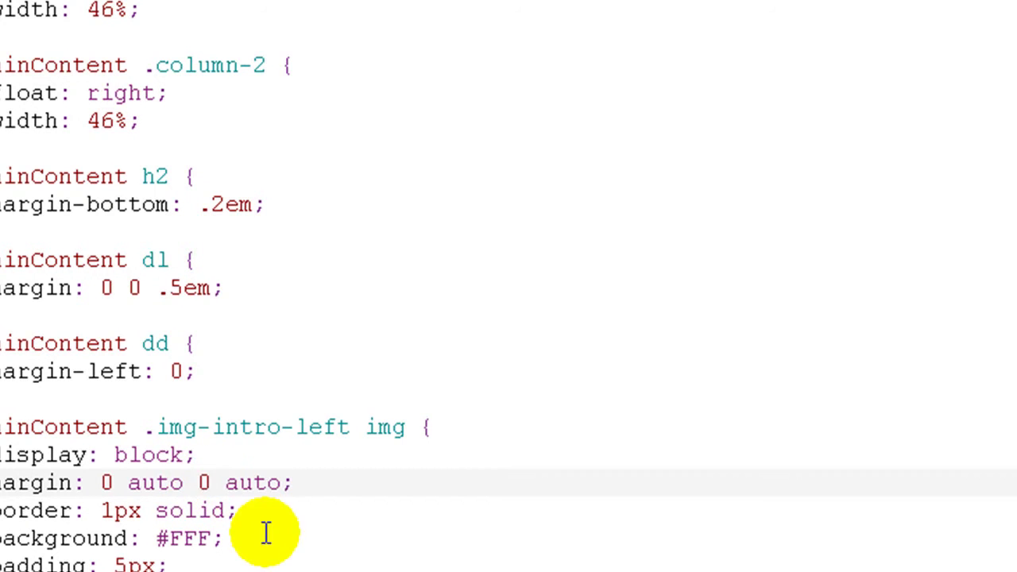
text(1)
key(Right)
text(px)
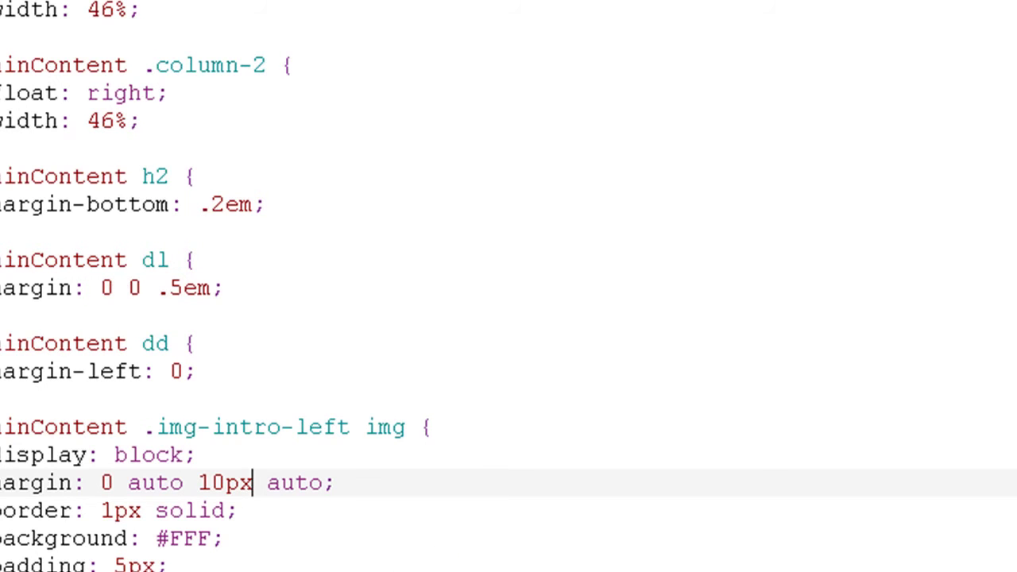
key(alt+Tab)
key(alt+Tab)
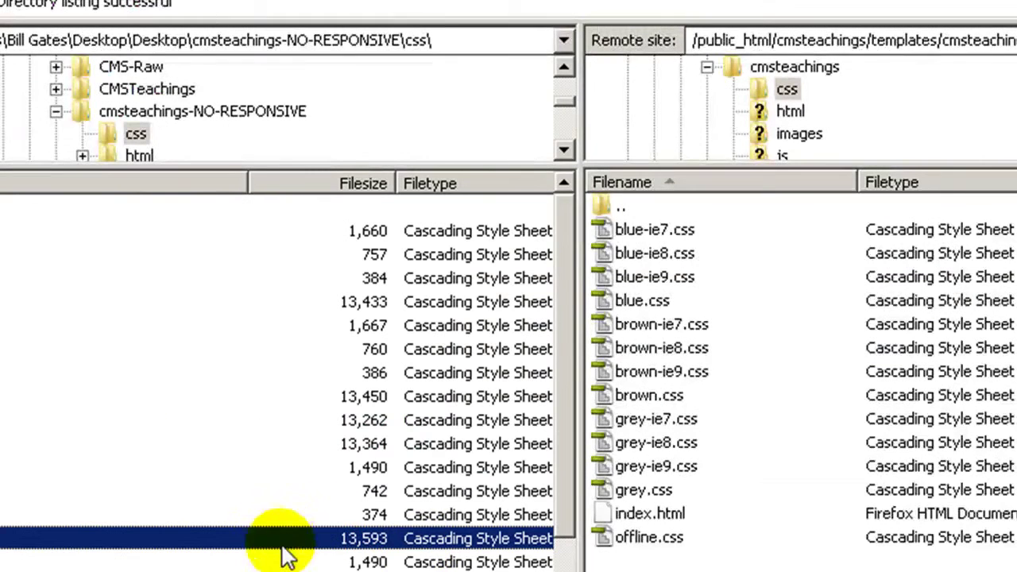
Step: Upload the edited grey.css again in FileZilla, overwriting the server copy
right_click(284, 542)
click(341, 558)
click(681, 510)
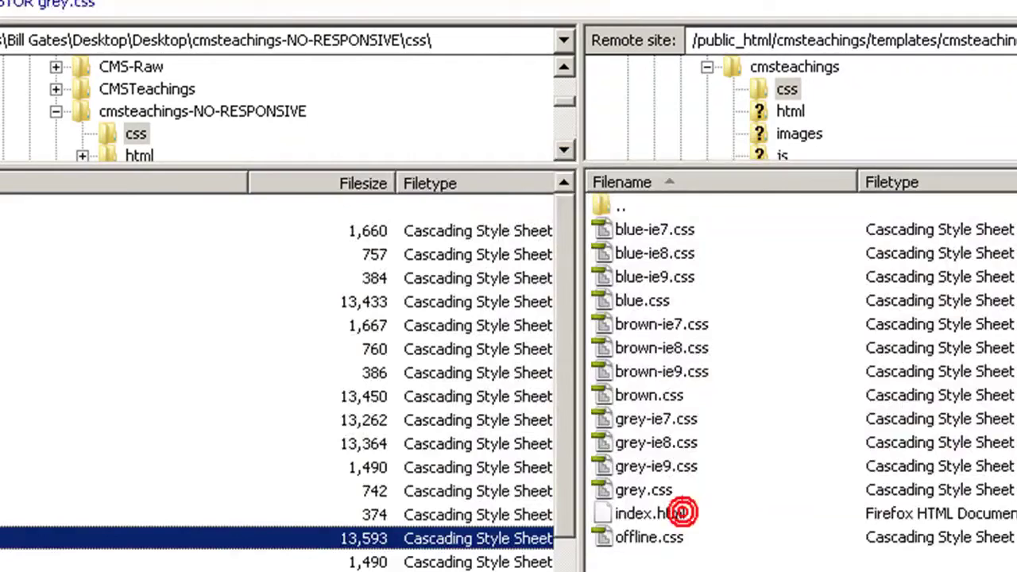